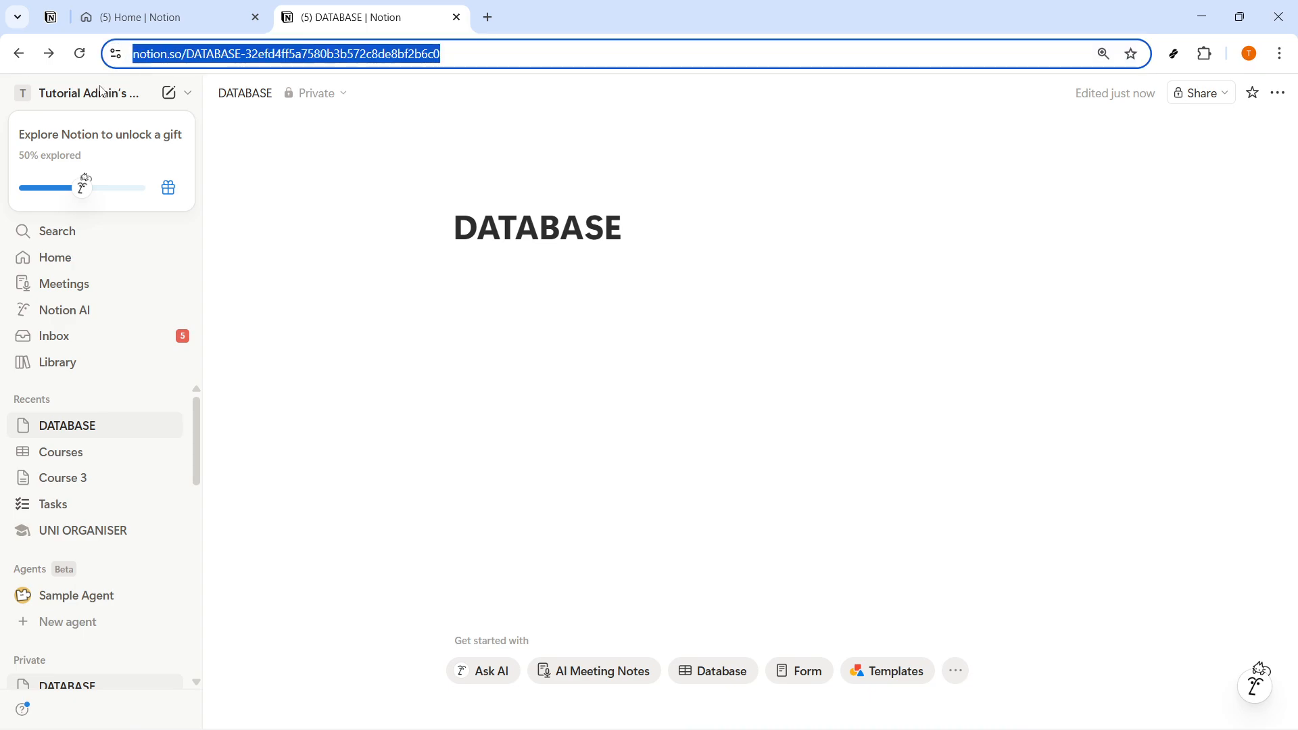
drag(633, 232, 385, 225)
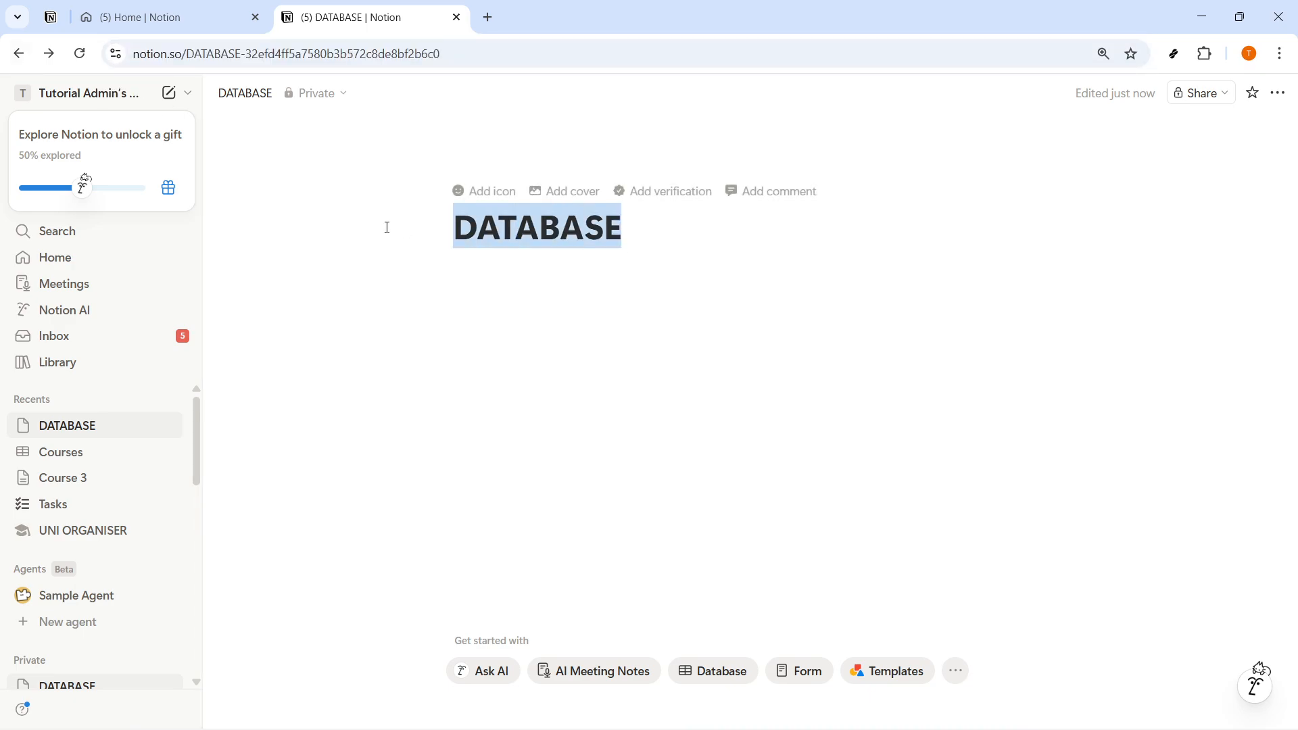
click(481, 287)
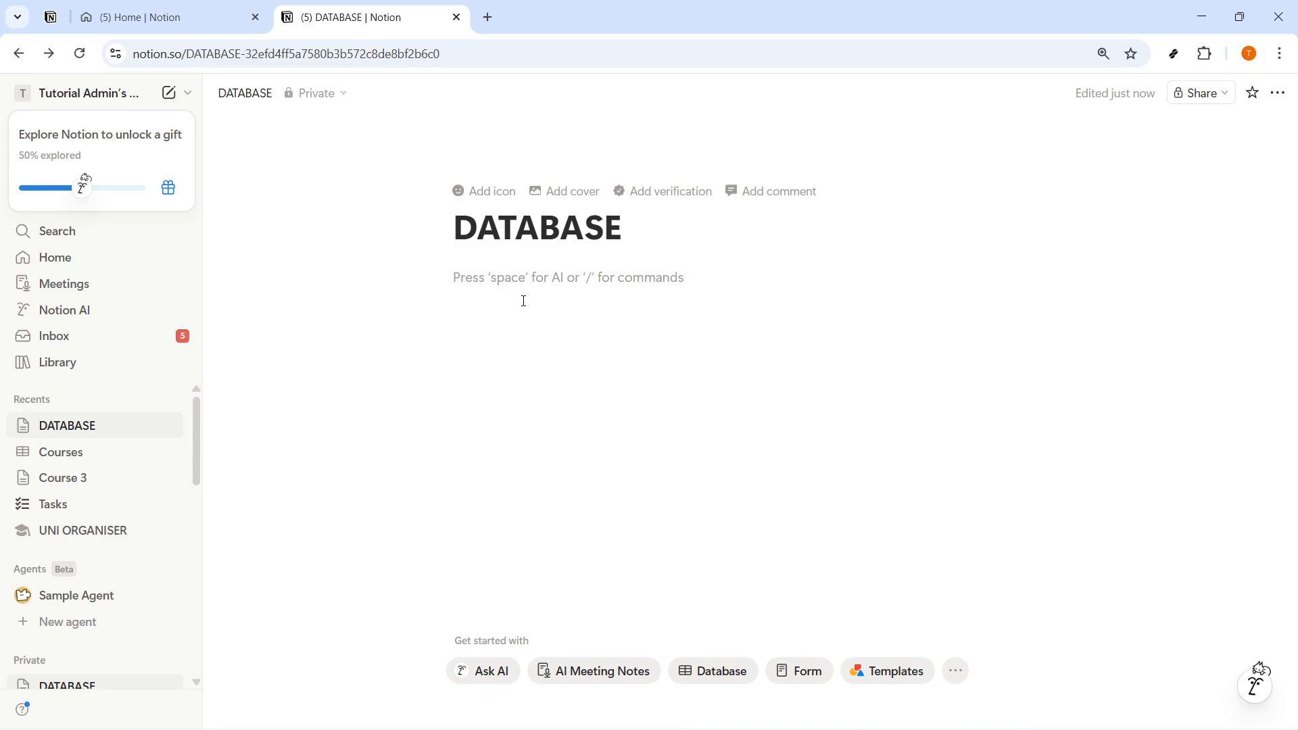
text(/DATABASE)
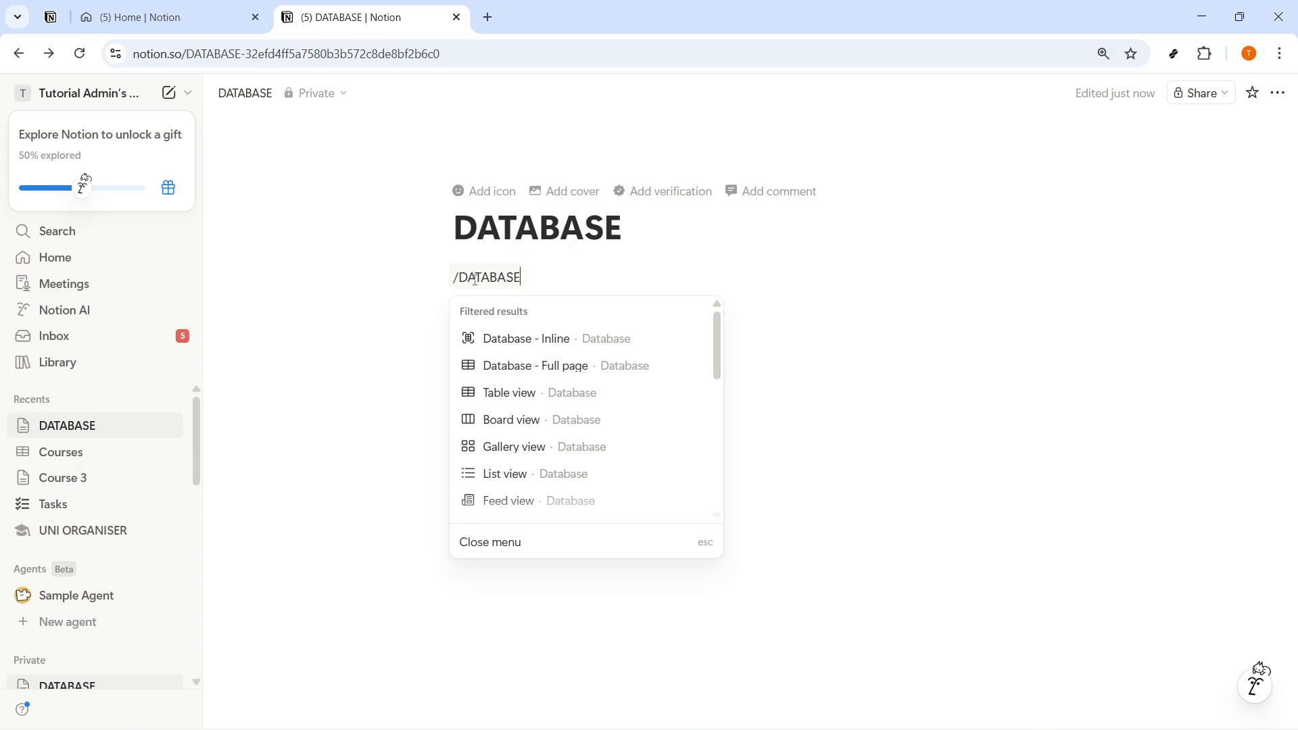
triple_click(475, 279)
click(528, 281)
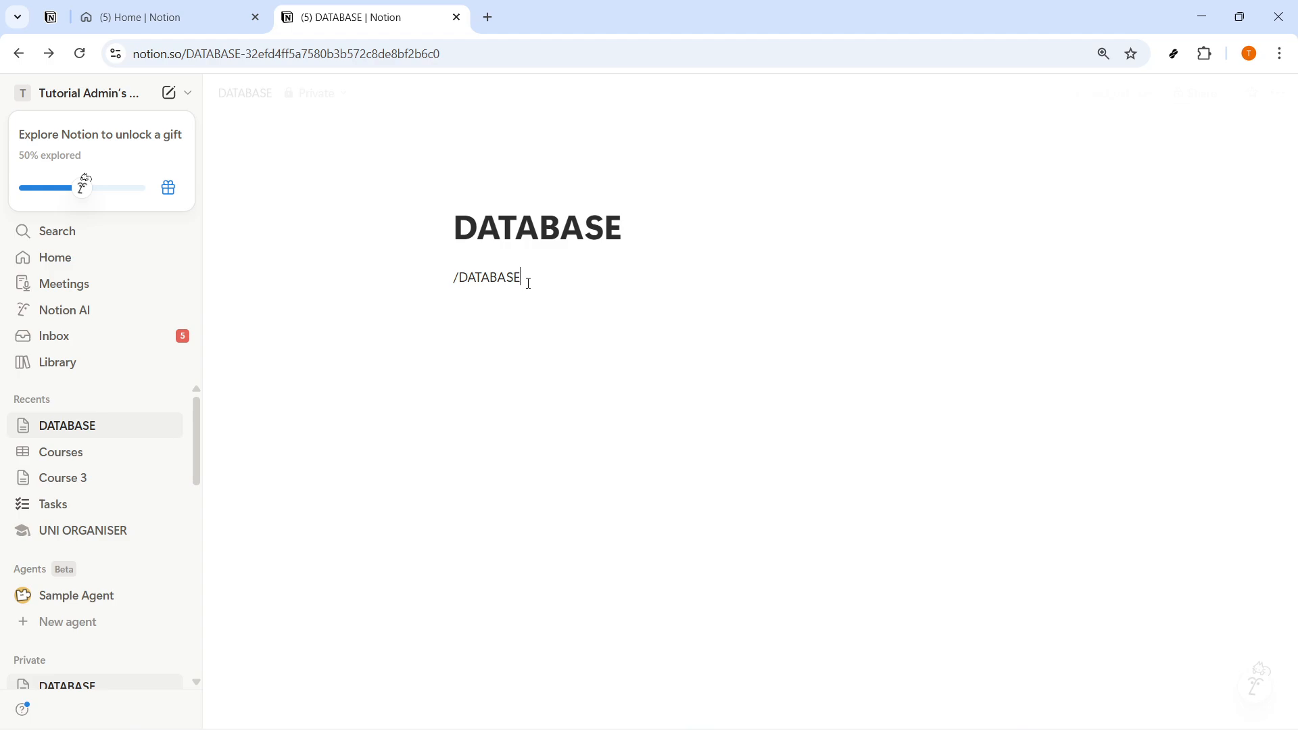
triple_click(533, 289)
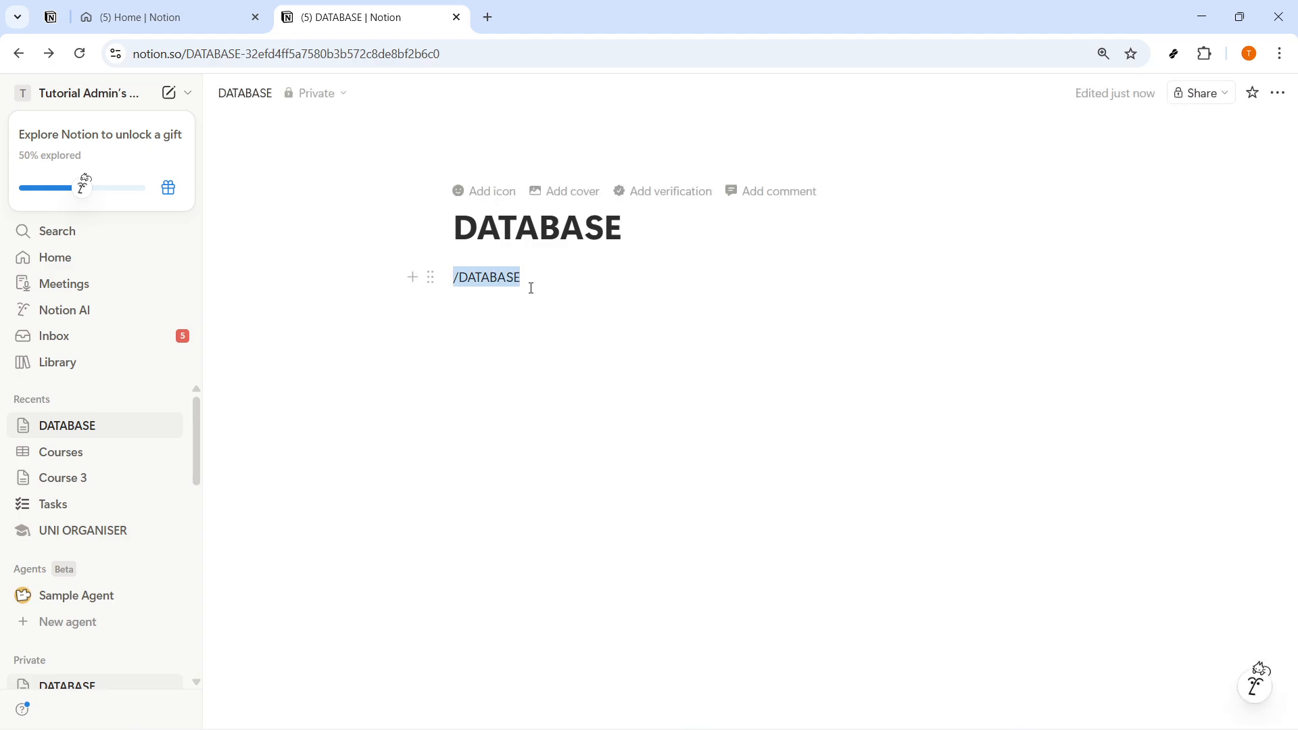
text(/DATABASE)
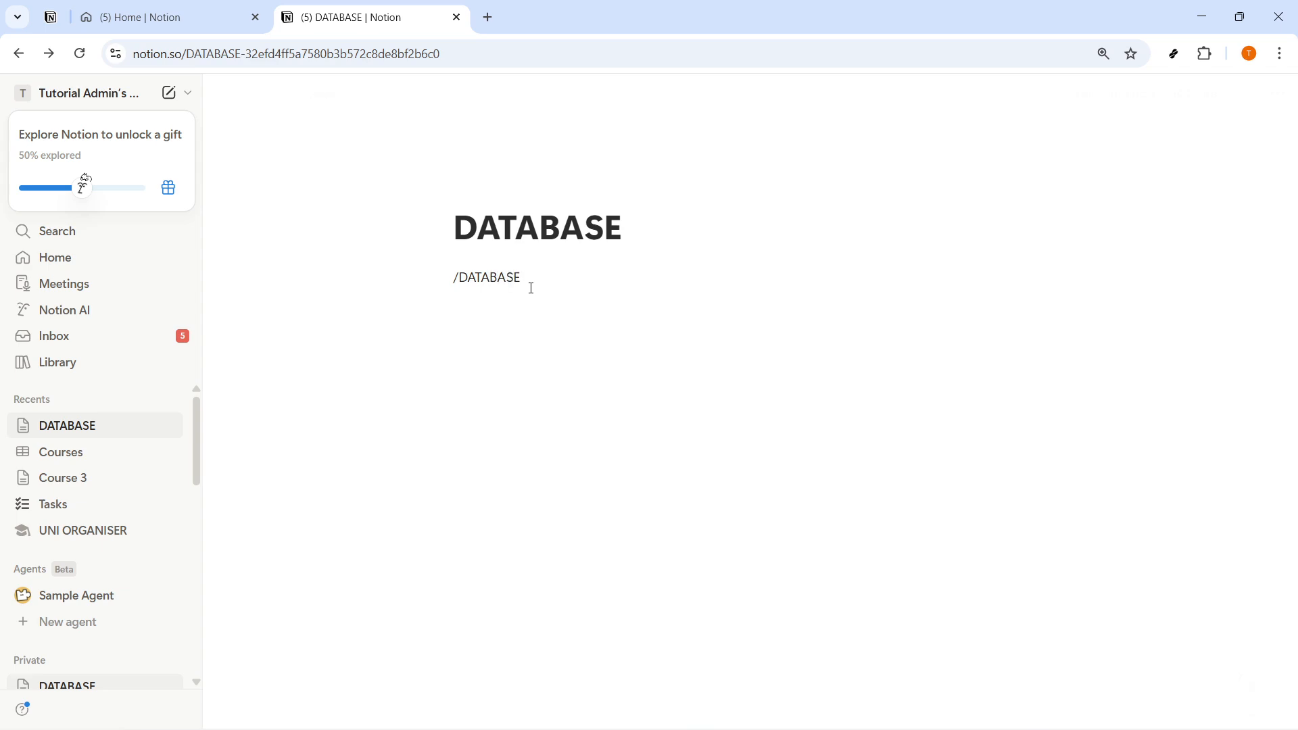
text( INLIN)
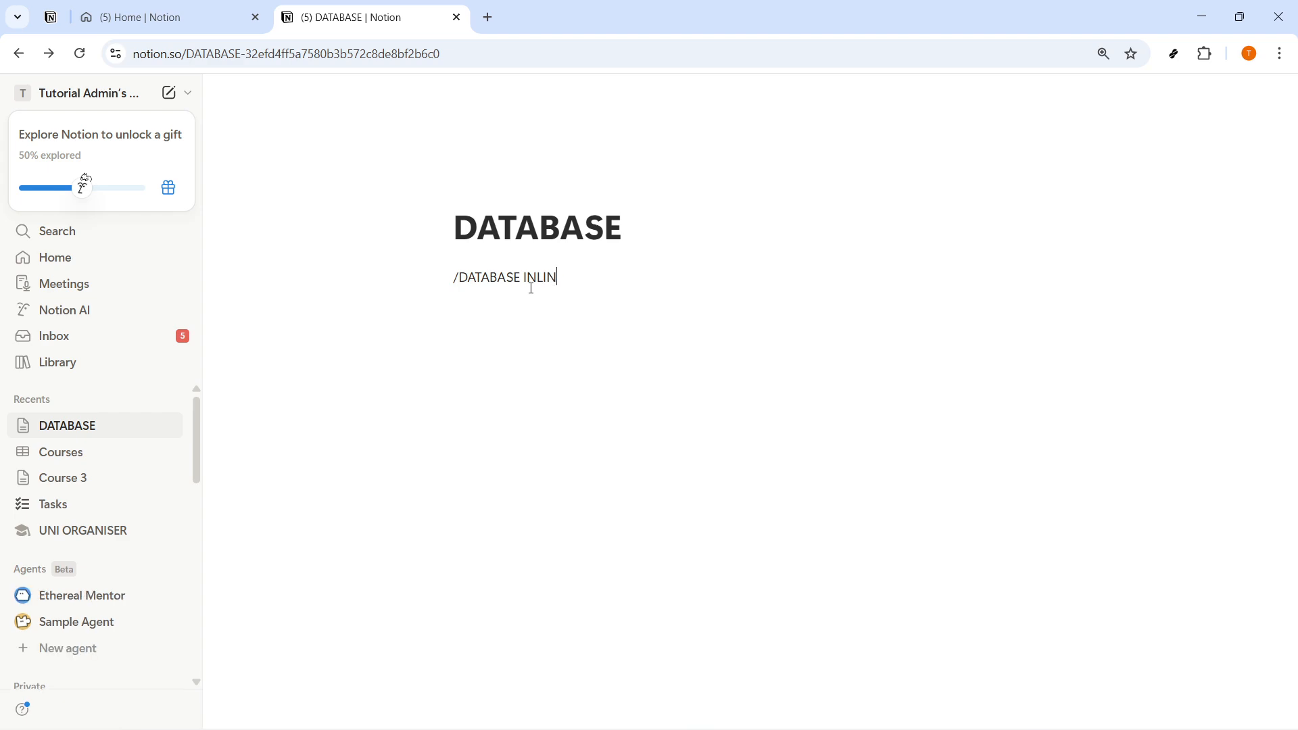
key(BackSpace)
key(BackSpace)
key(BackSpace)
key(BackSpace)
key(BackSpace)
key(BackSpace)
key(BackSpace)
key(BackSpace)
key(BackSpace)
key(BackSpace)
key(BackSpace)
key(BackSpace)
key(BackSpace)
key(BackSpace)
key(BackSpace)
key(BackSpace)
key(BackSpace)
key(BackSpace)
key(BackSpace)
key(BackSpace)
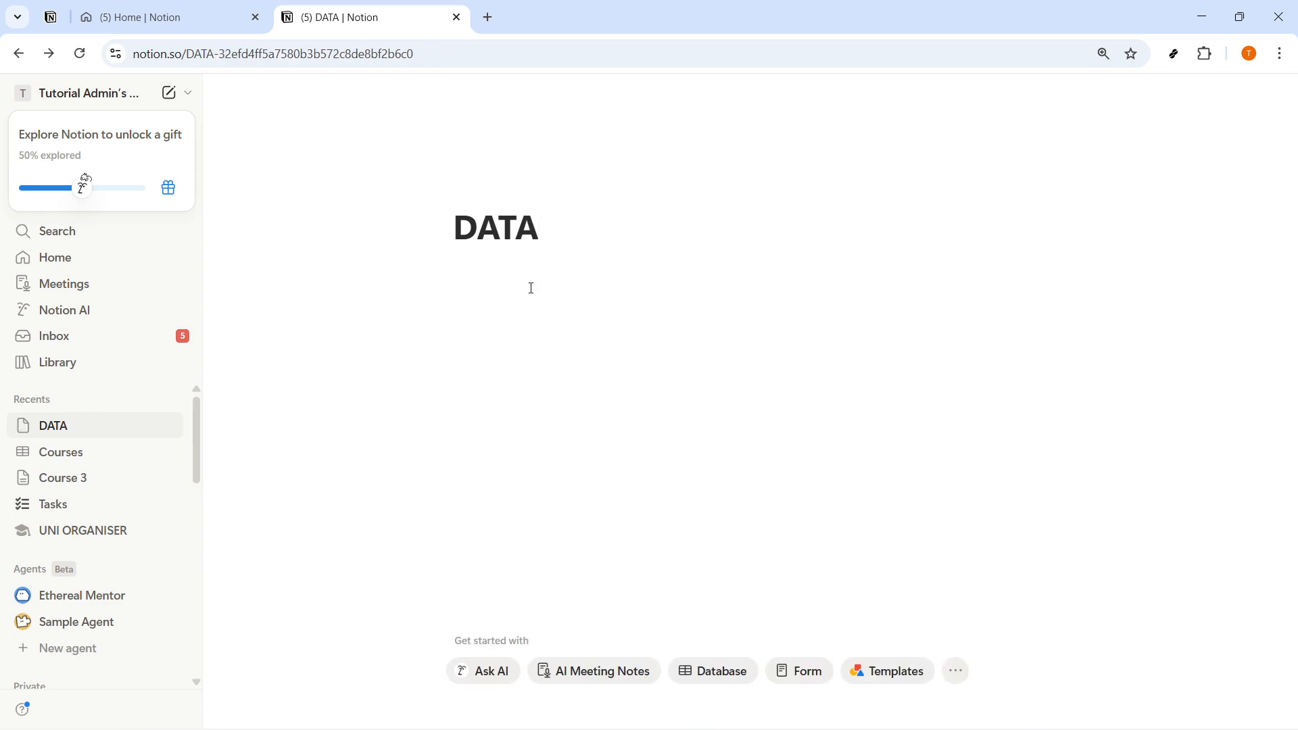
text(BASE)
key(Return)
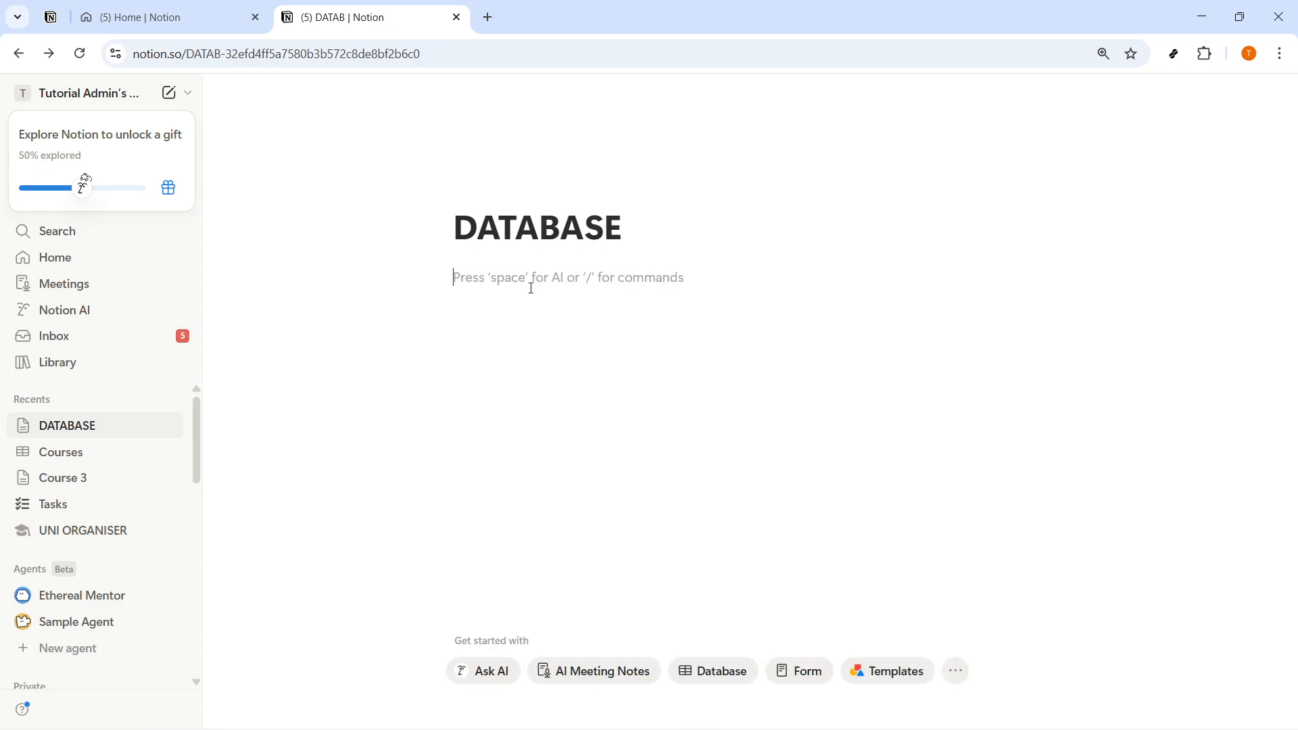
- Insert a full-page database into the body of the DATABASE page
text(/DA)
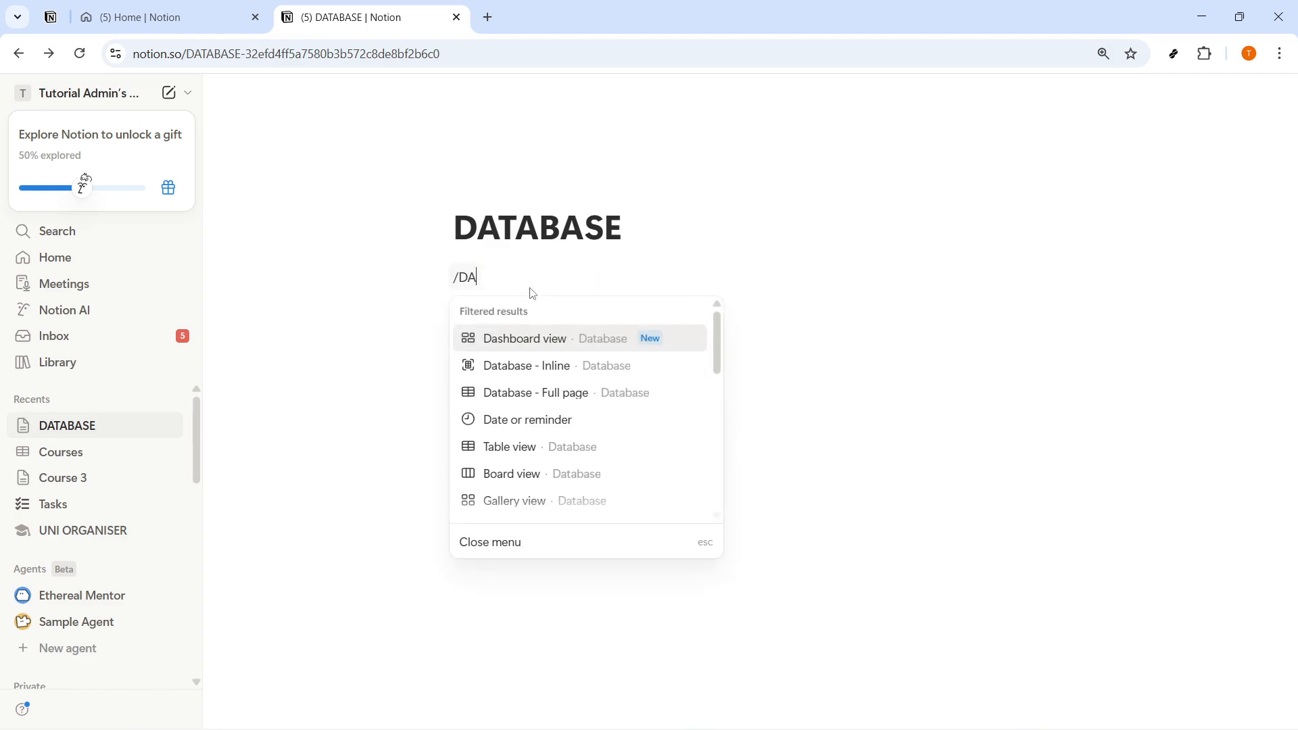
text(TABASE)
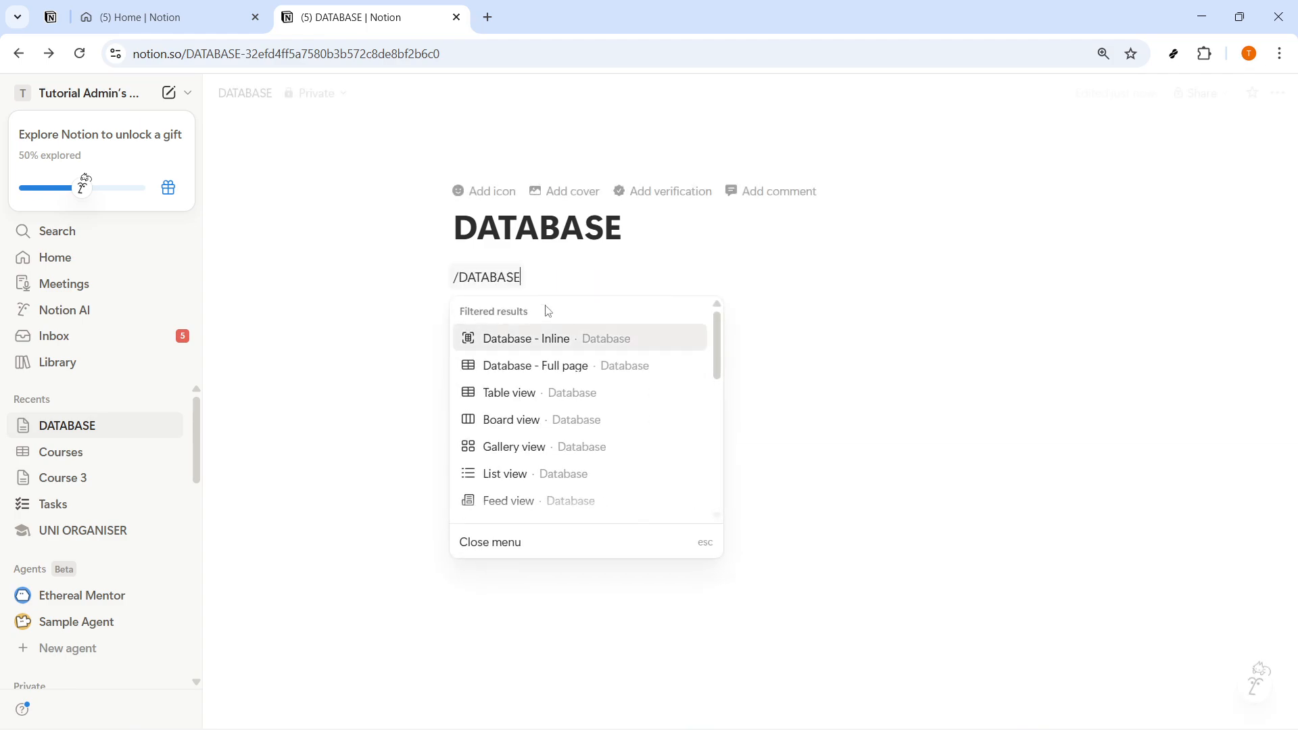
click(546, 374)
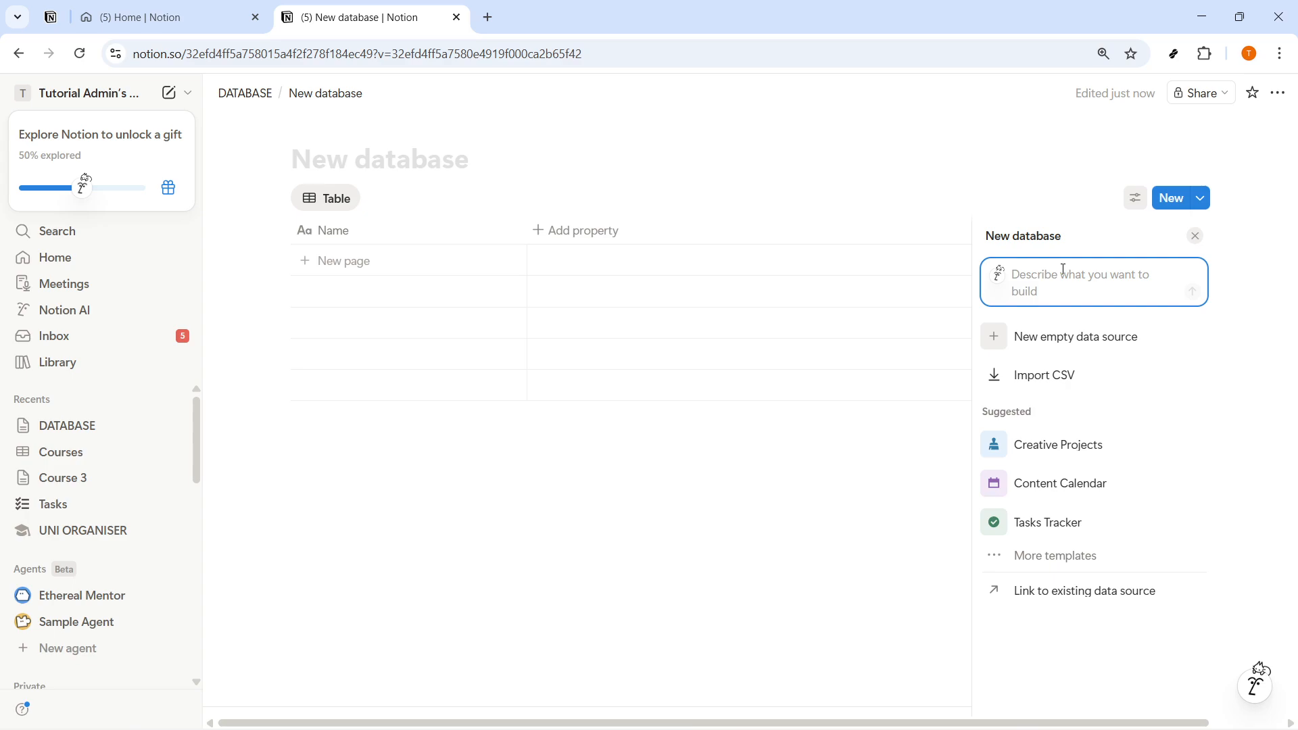
- Enter "DATABASE SAMPLE TASK TRACKER" as the description of the new database to build, and copy that text
text(d)
key(BackSpace)
text(DATABASE)
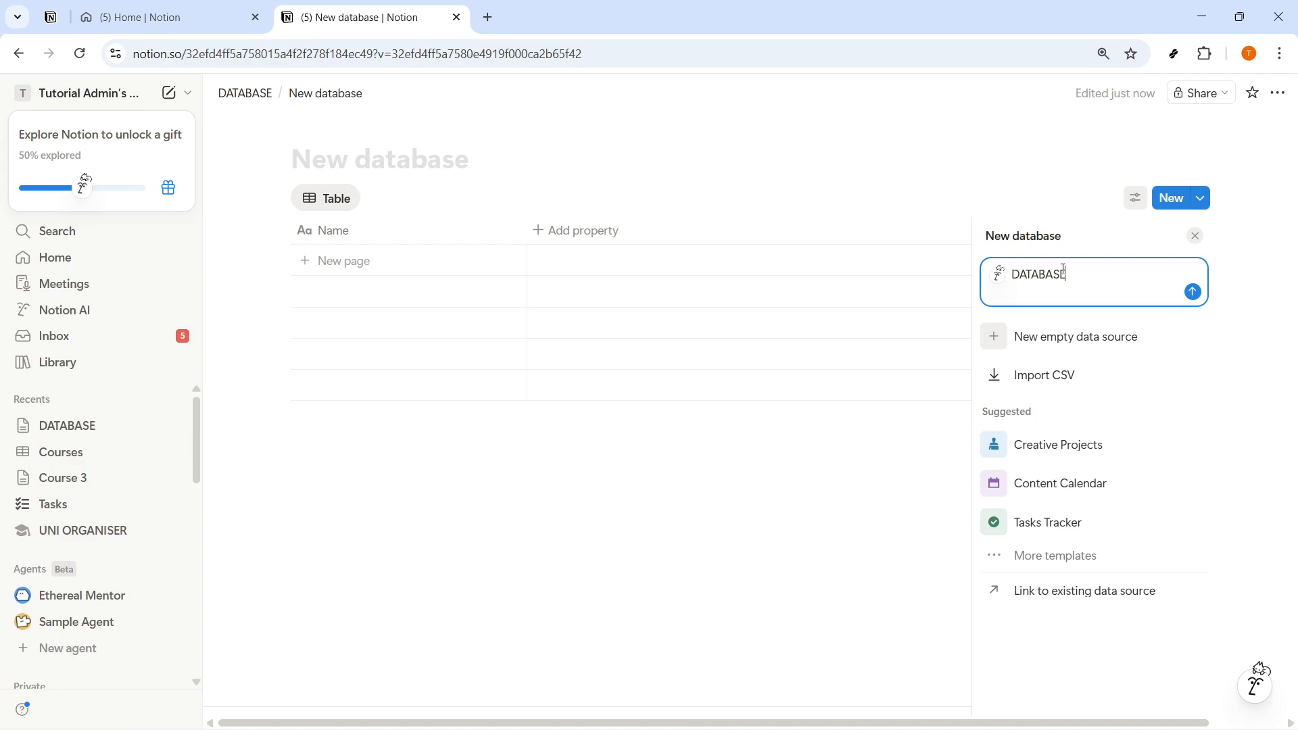
text( SAMPLE)
drag(1128, 282, 1012, 280)
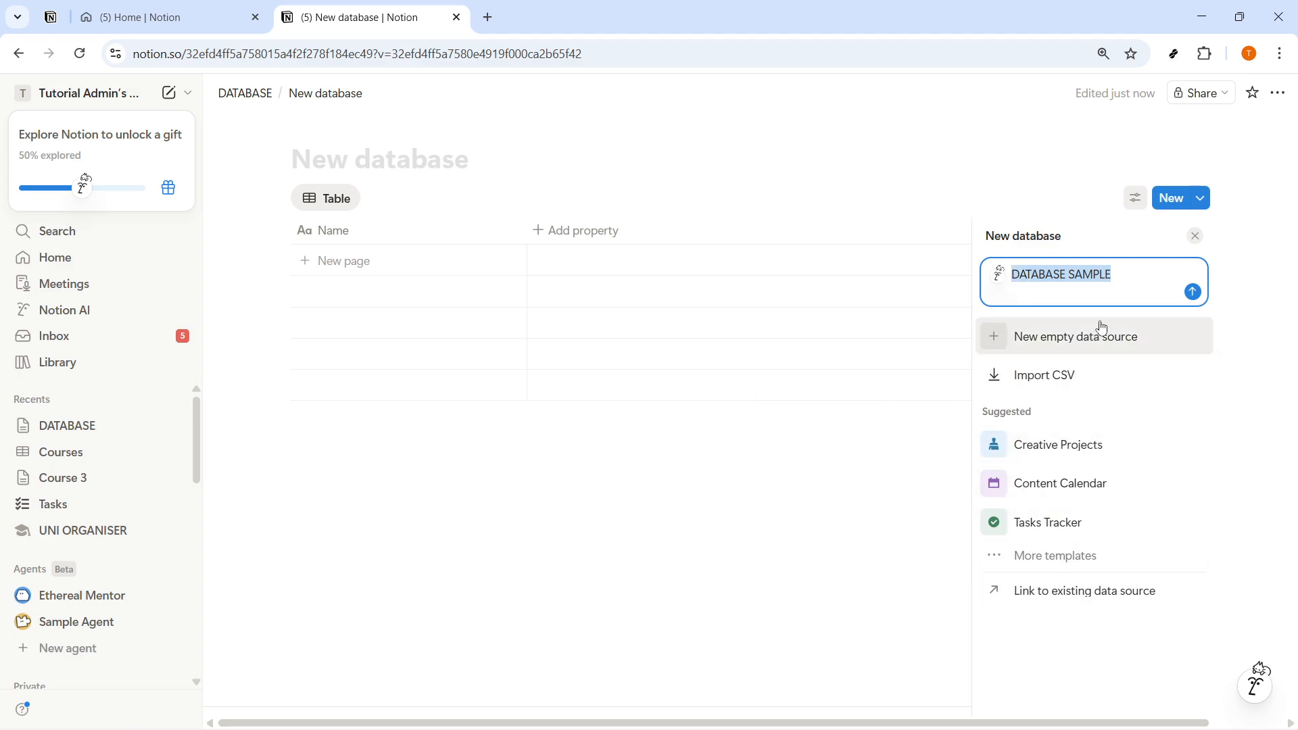
click(1126, 277)
drag(1128, 274, 1078, 266)
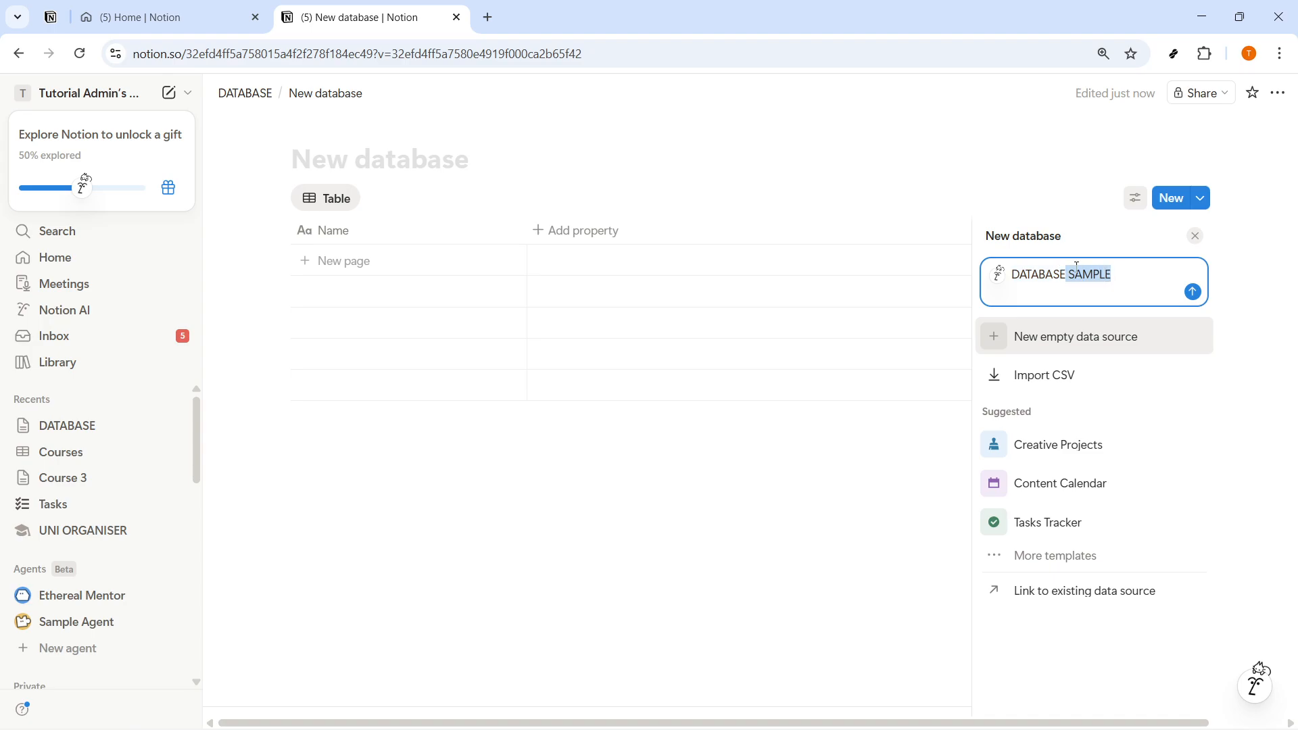
click(1117, 274)
text(TASKTR)
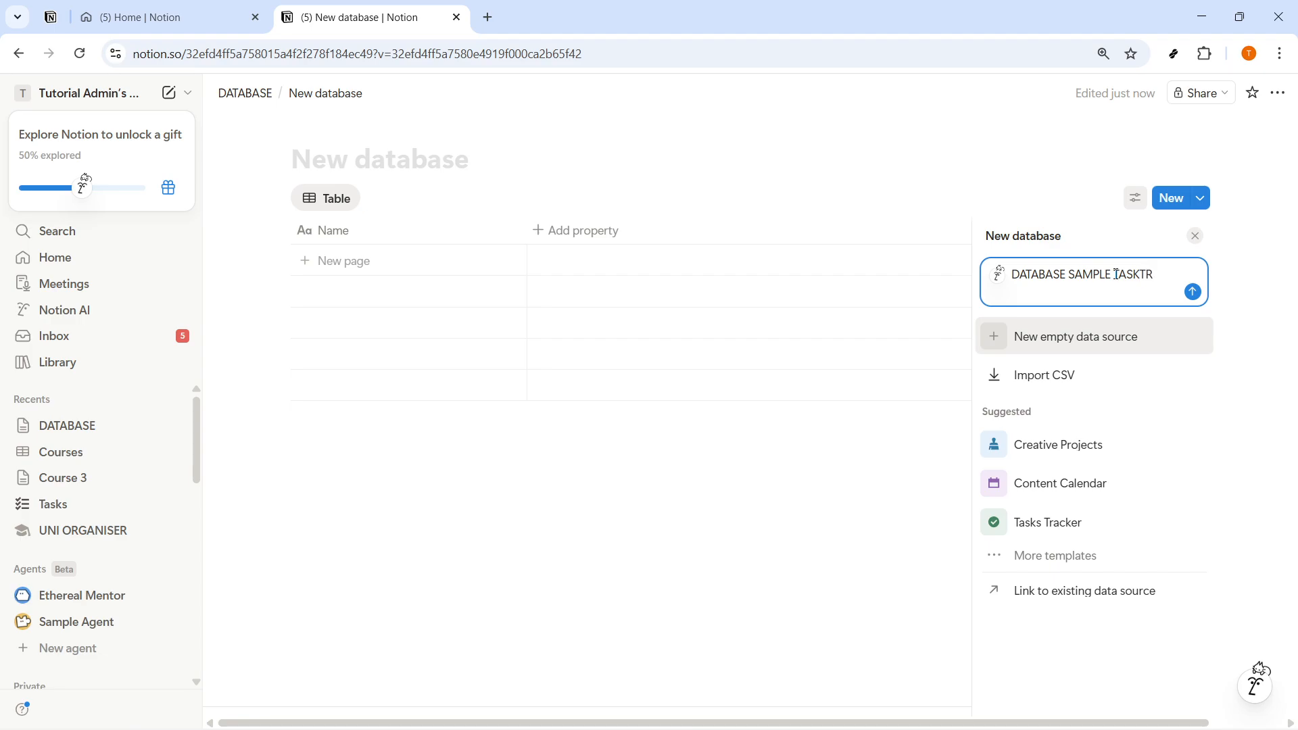
key(BackSpace)
key(BackSpace)
text(TRACKER)
key(ctrl+a)
key(ctrl+c)
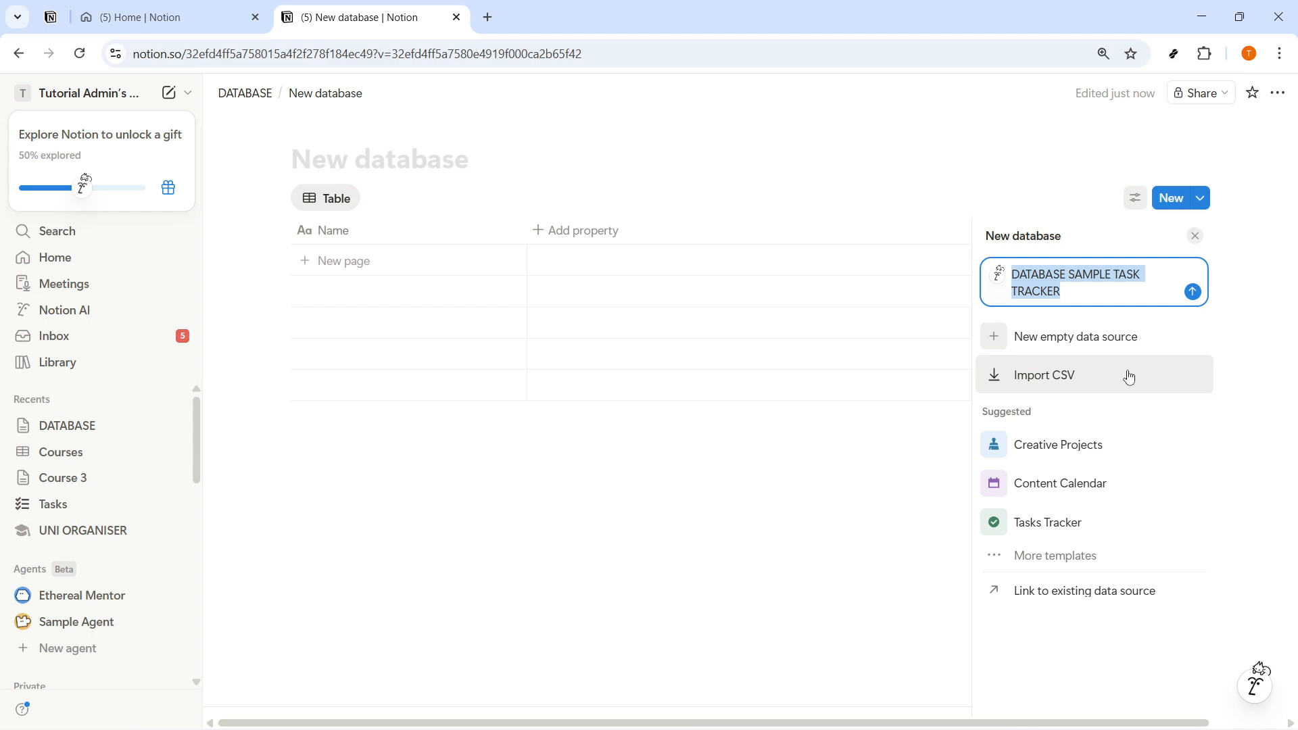
- Search the additional database templates for "DATABASE SAMPLE TASK TRACKER" and build it with AI
mouse_move(1111, 453)
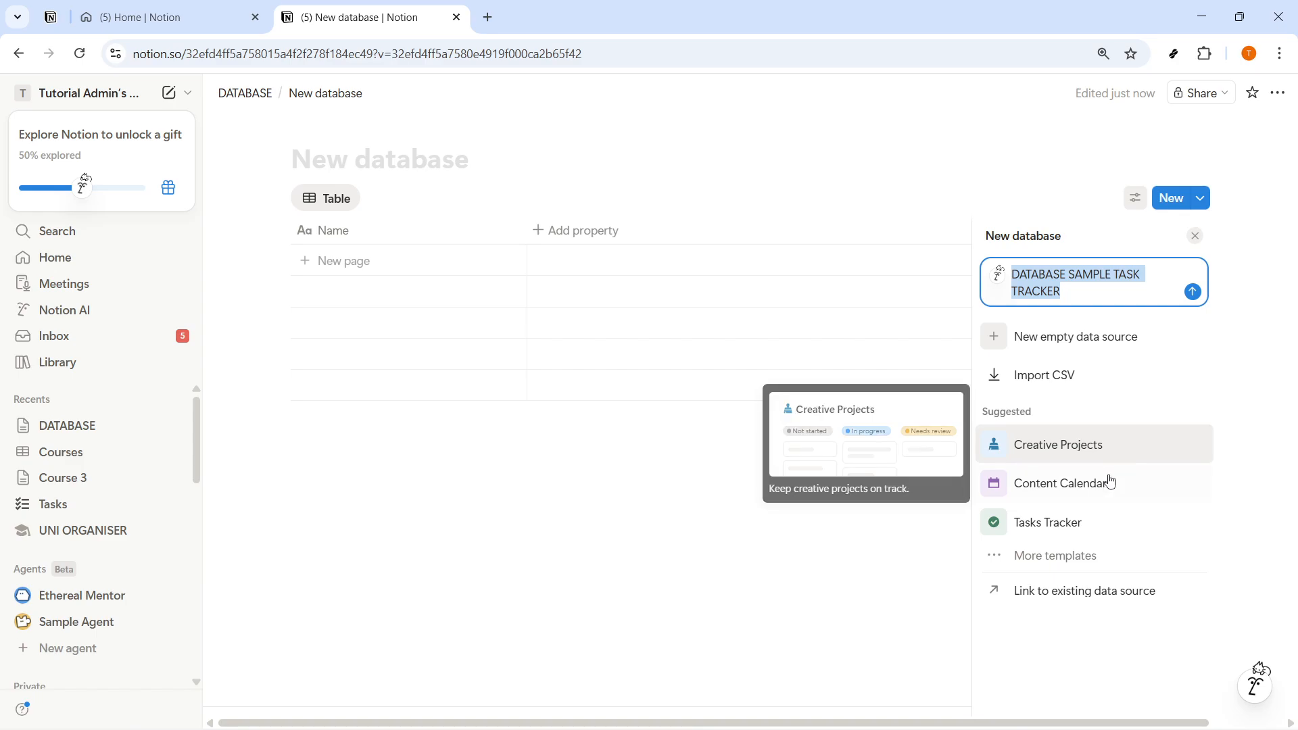
mouse_move(1105, 527)
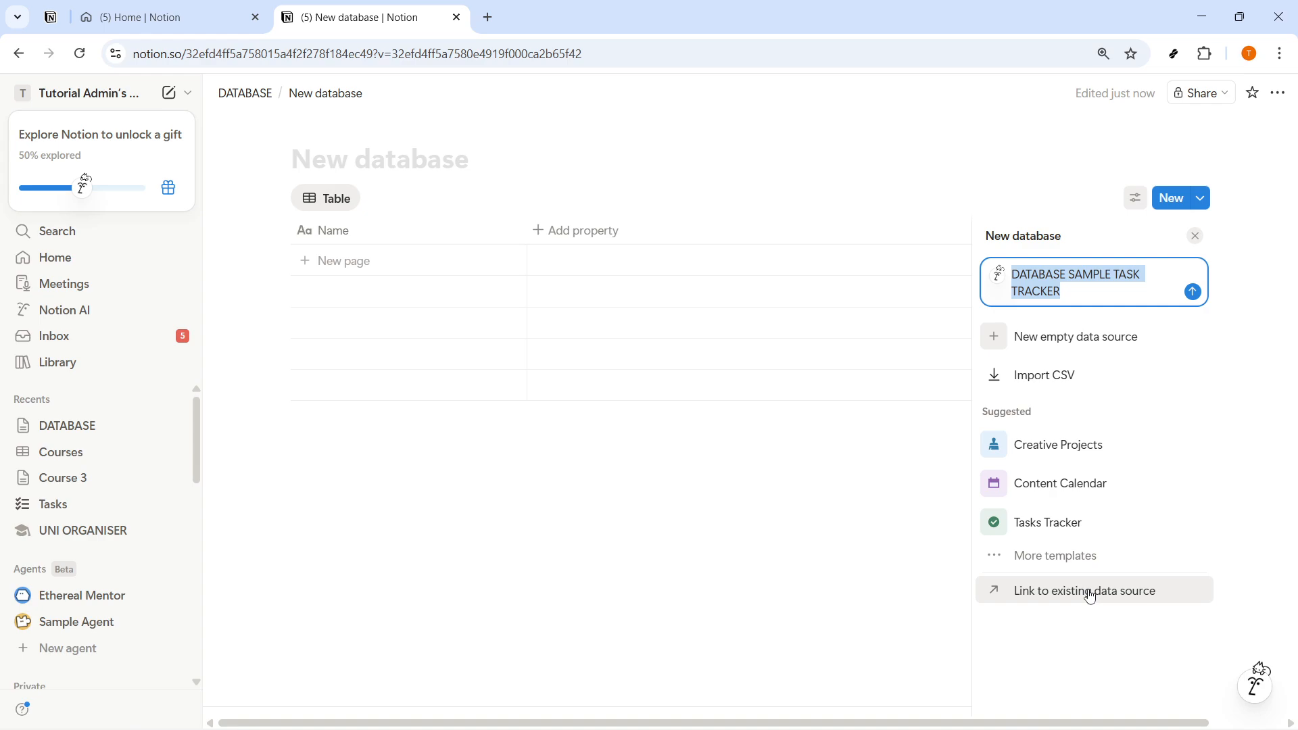
click(1051, 571)
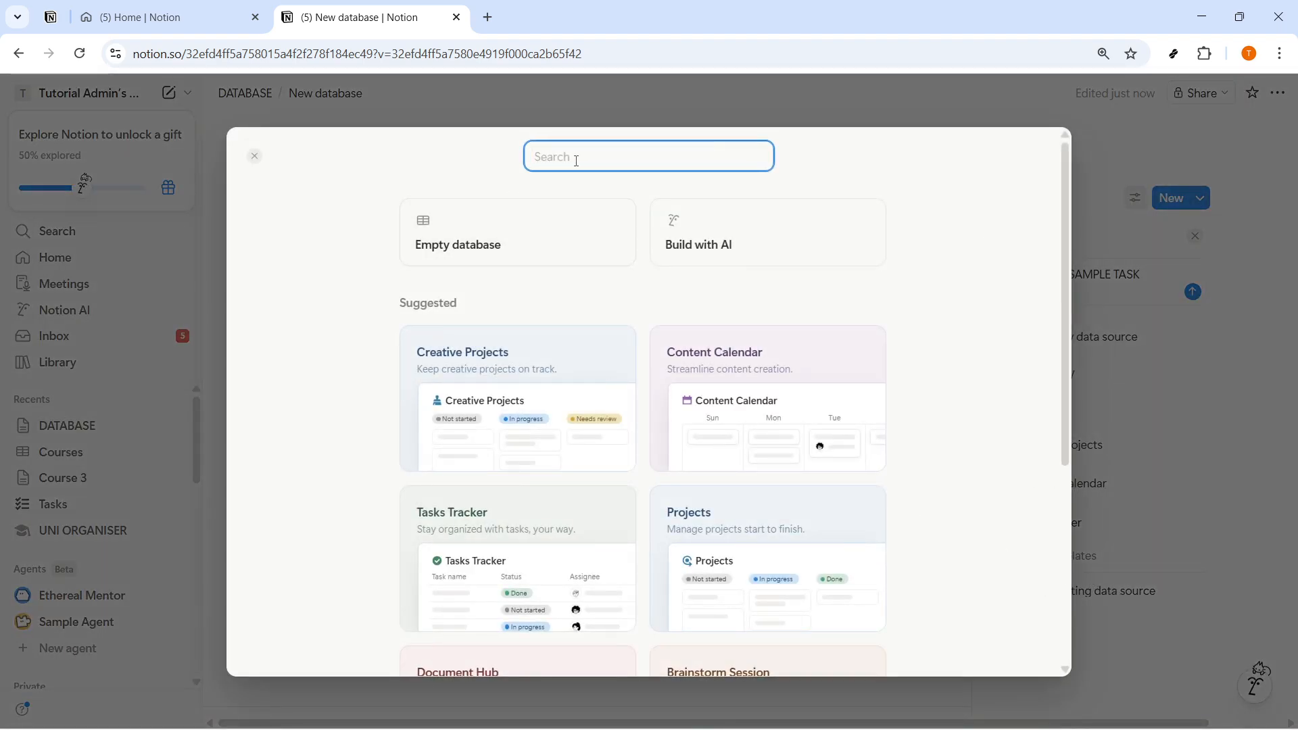
key(ctrl+v)
drag(721, 157, 528, 157)
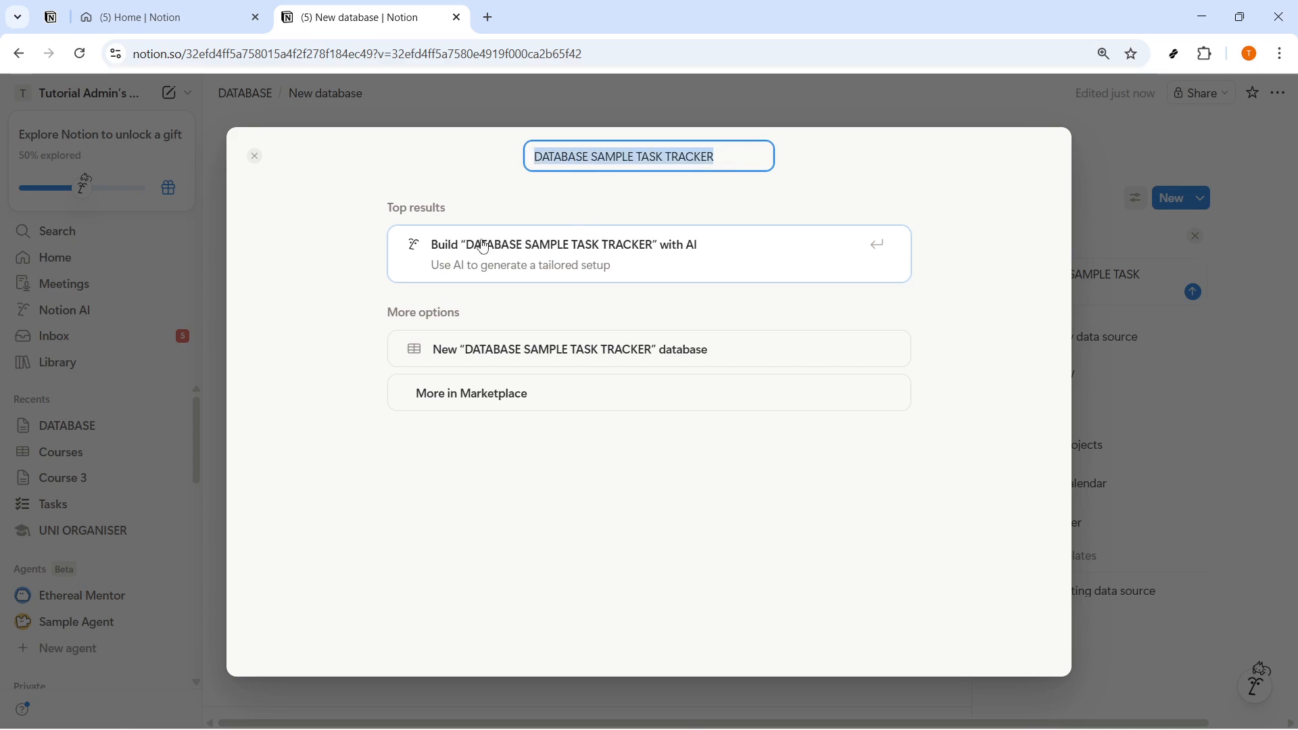
key(Return)
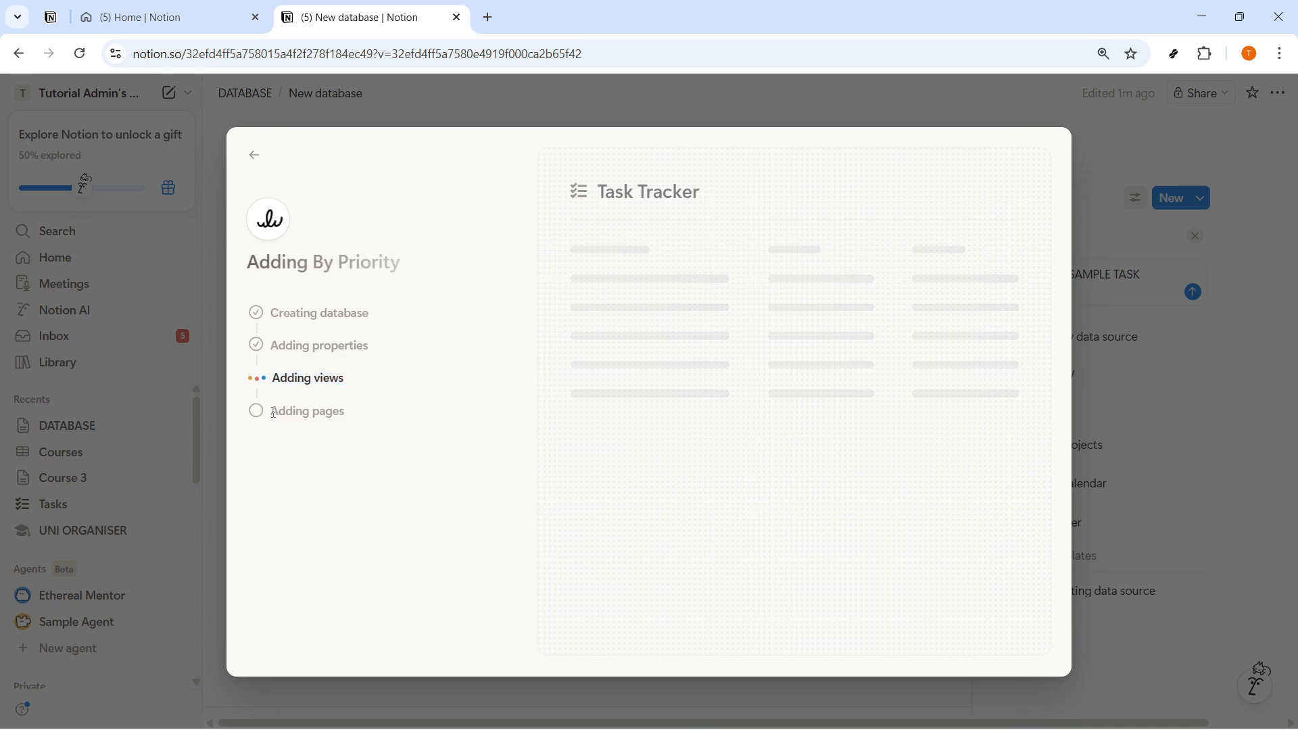
drag(273, 414, 346, 421)
click(329, 409)
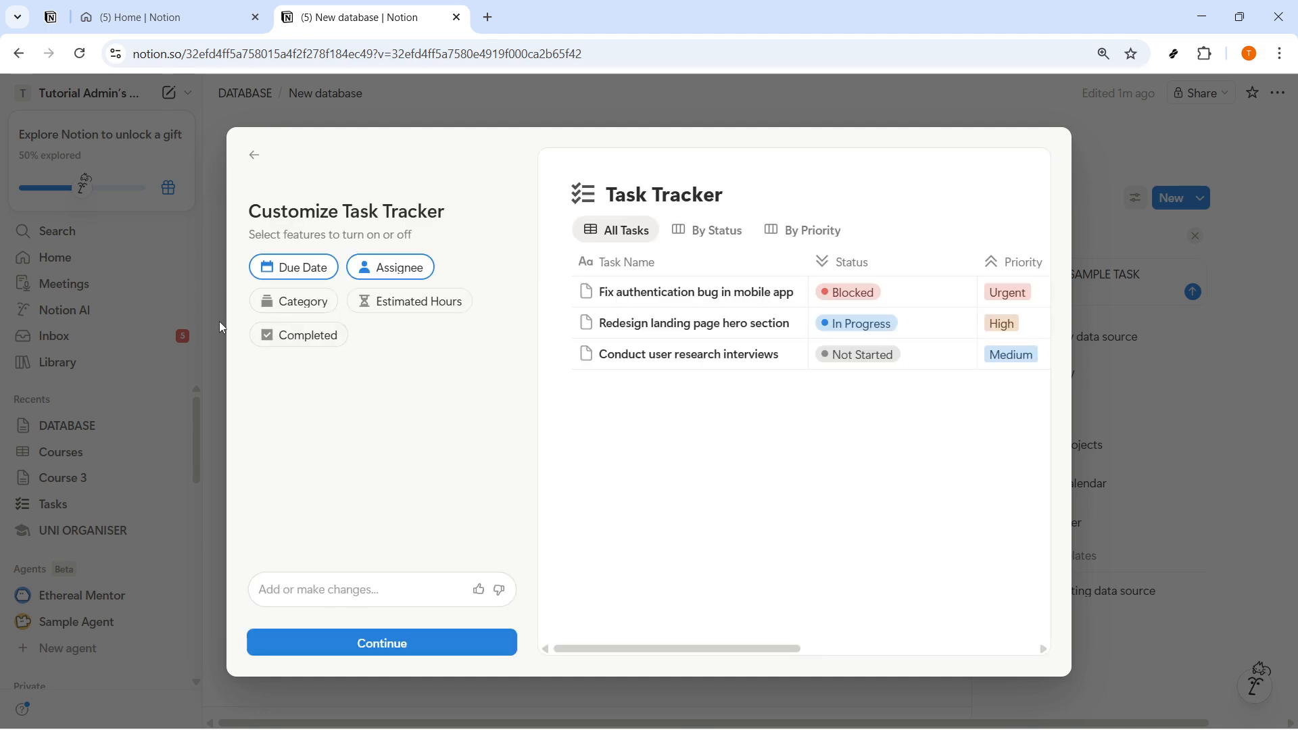
- Accept the suggested Task Tracker features, include the My Tasks view alongside the others, and finish the setup
click(404, 650)
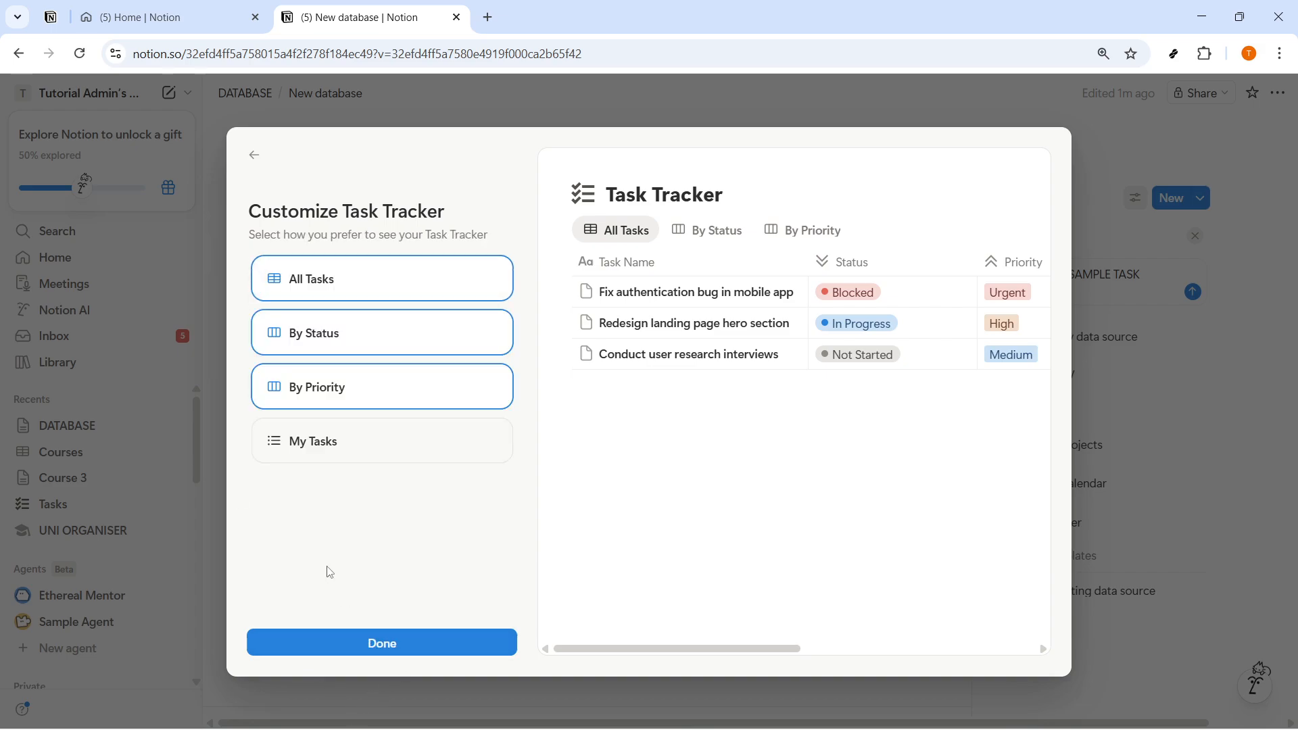
click(365, 447)
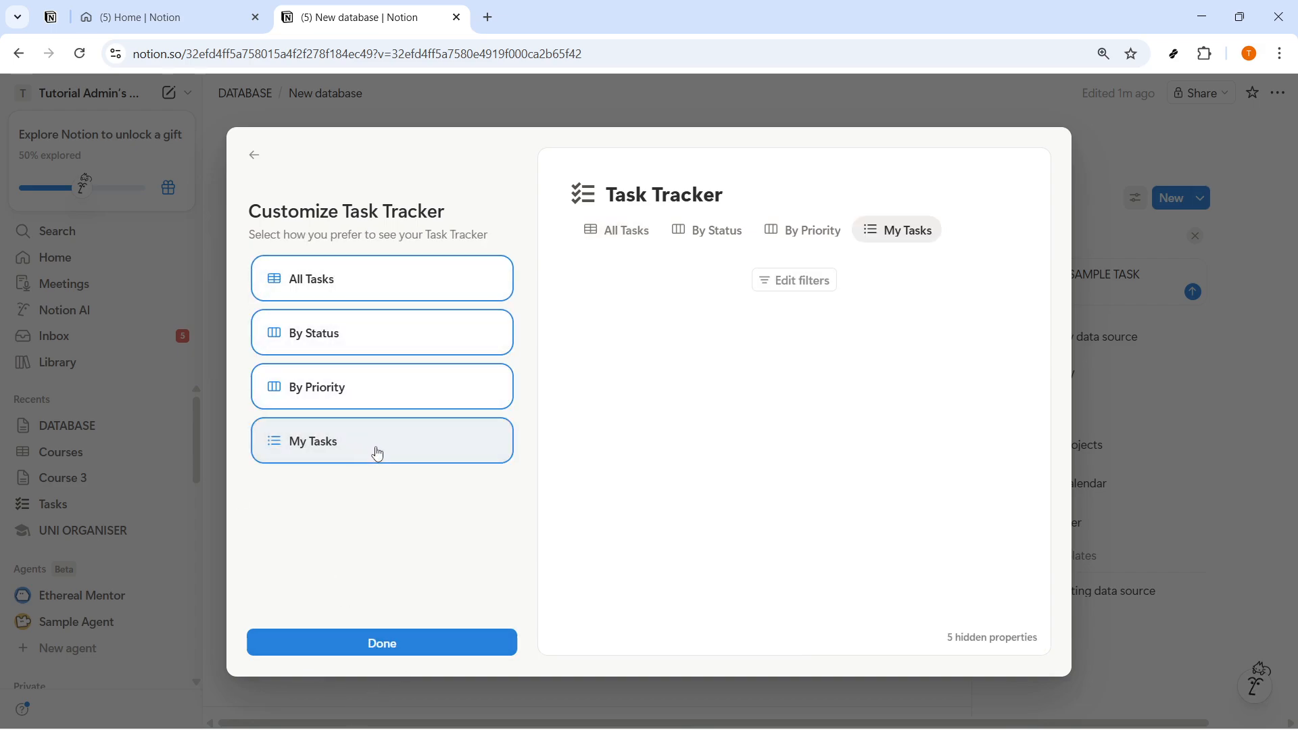
click(377, 441)
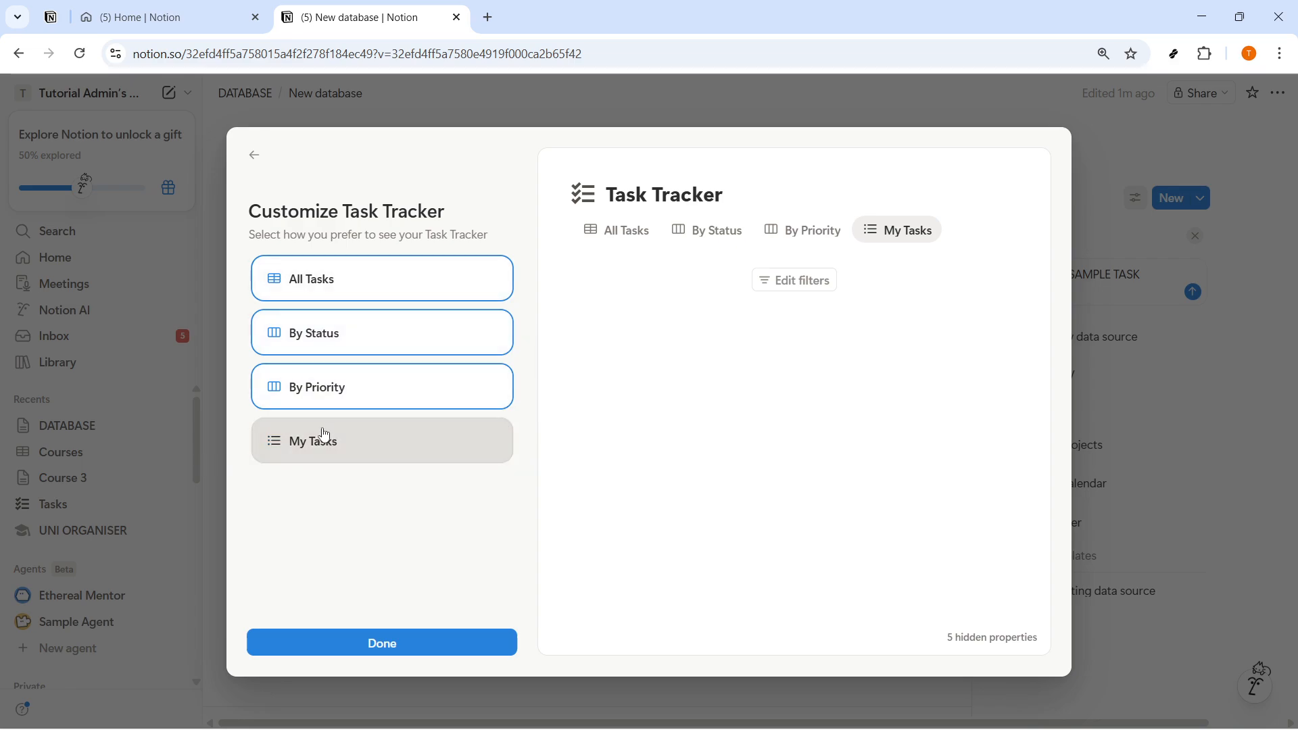
click(360, 446)
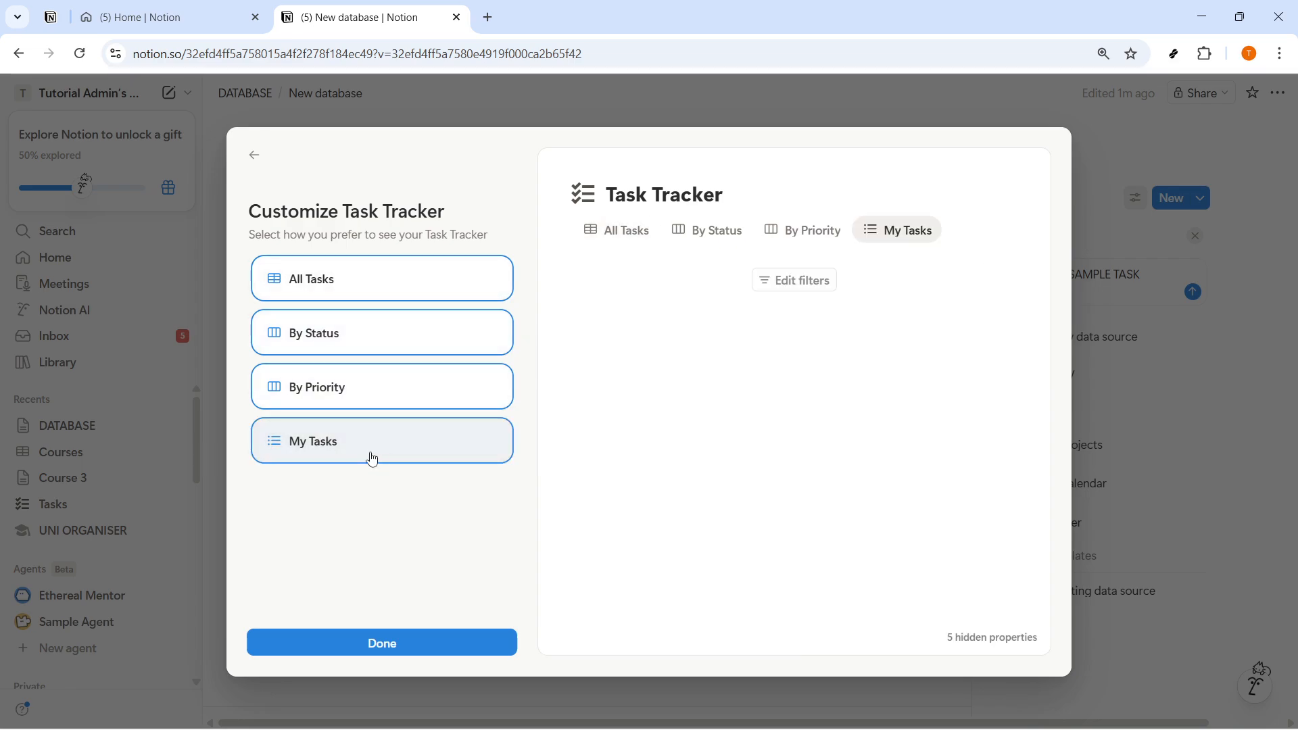
click(391, 648)
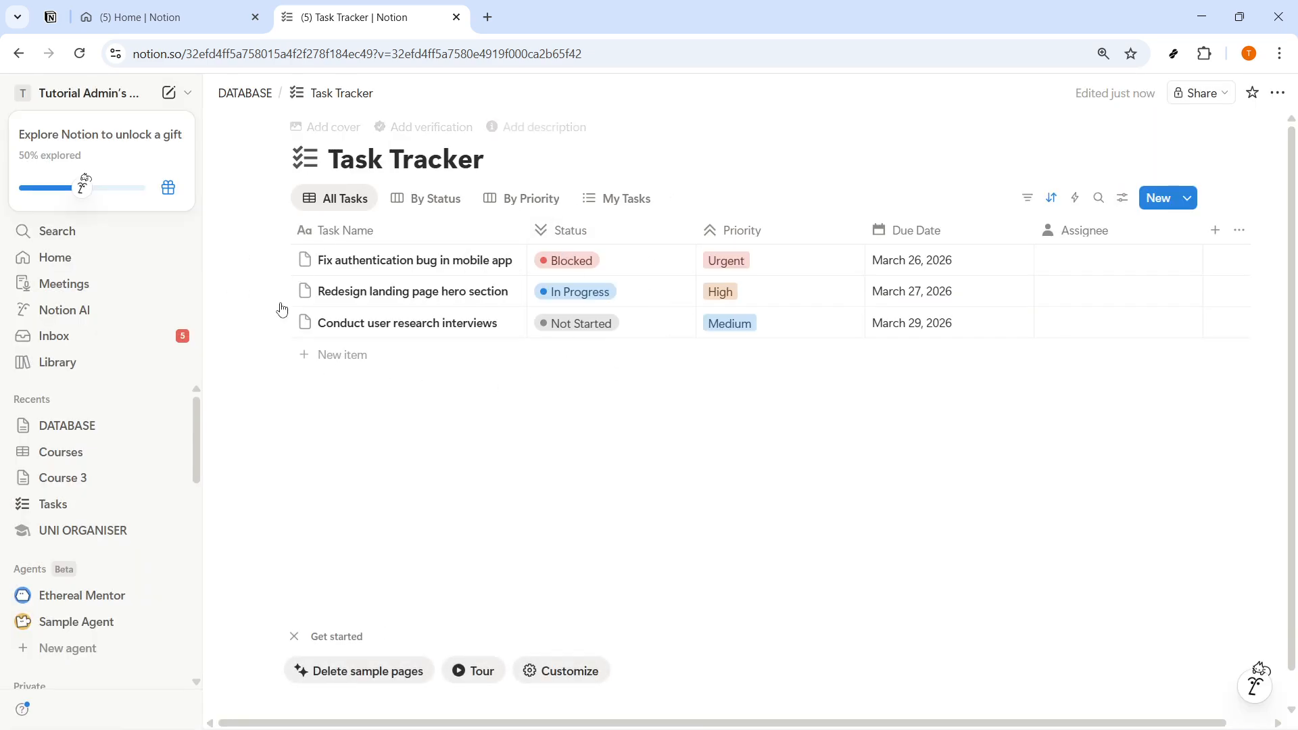
- Examine the property options of the Status, Priority, Due Date and Task Name columns in the Task Tracker
click(583, 232)
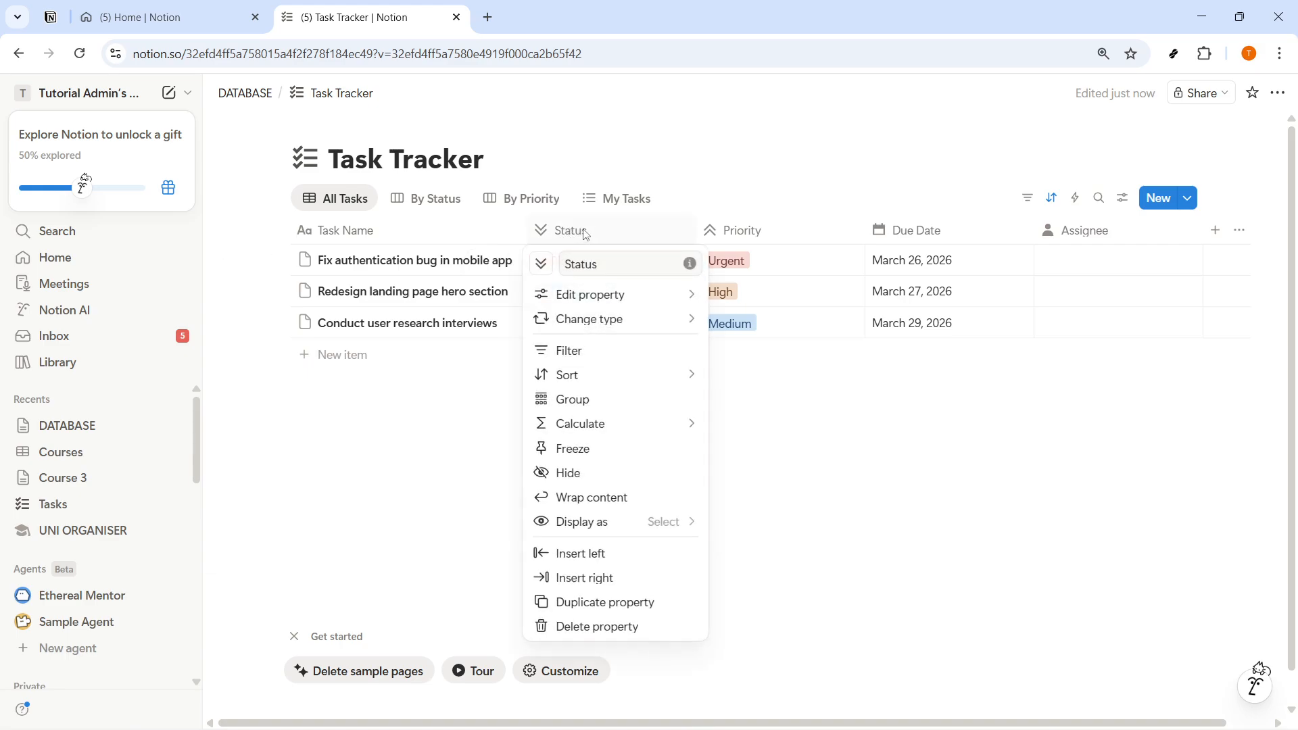
key(Escape)
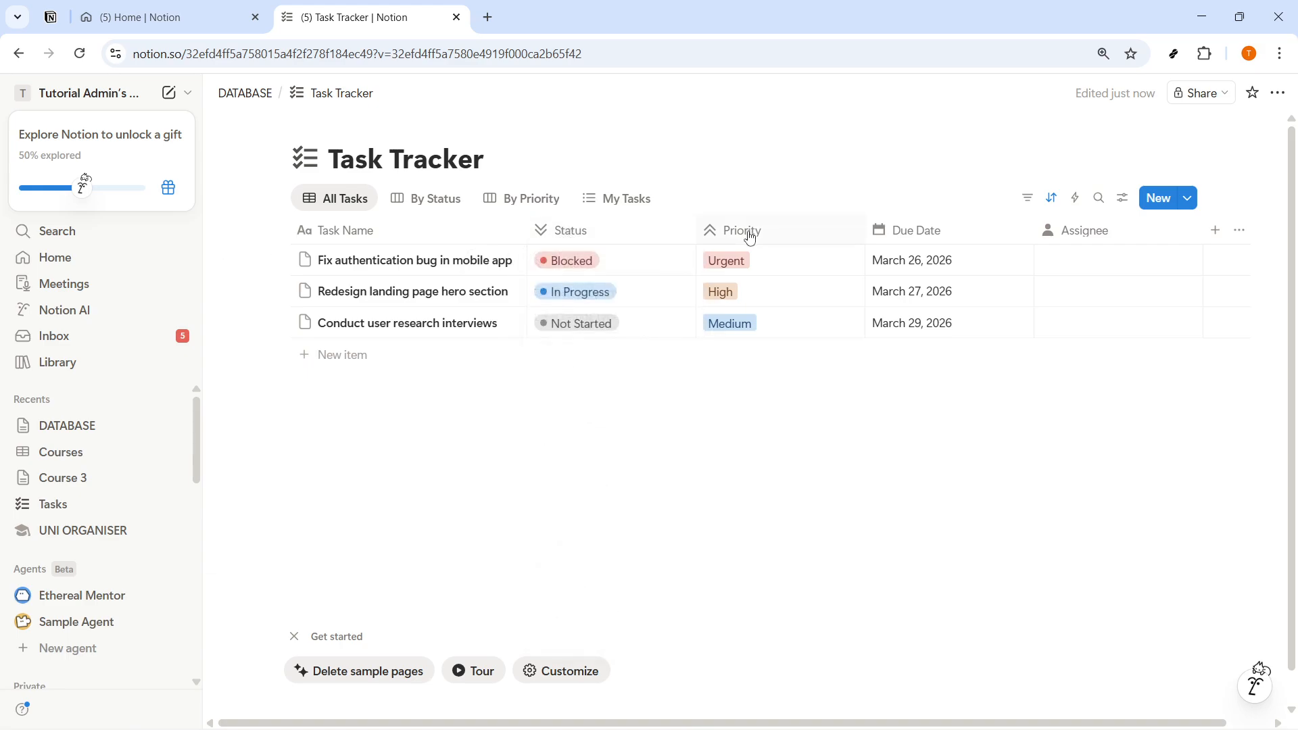
click(761, 236)
key(Escape)
click(917, 237)
key(Escape)
click(416, 231)
key(Escape)
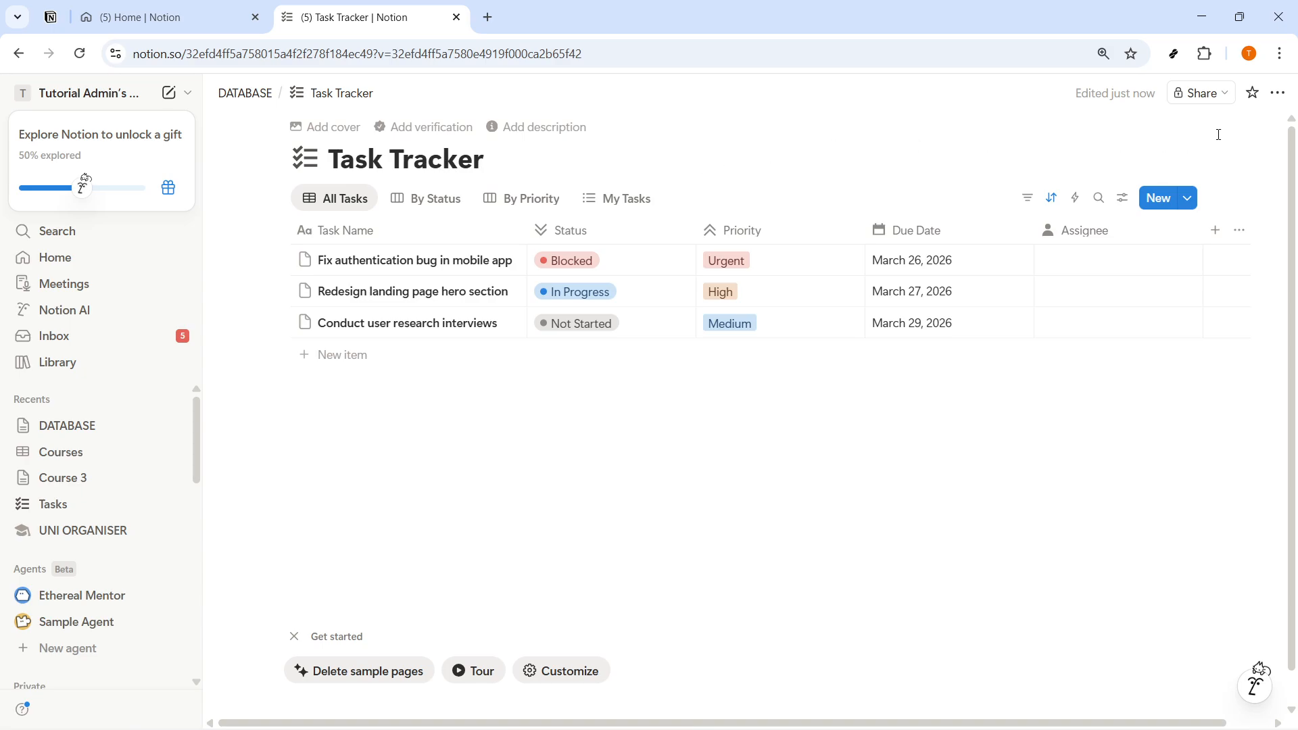
- Review the Task Tracker page's actions and the property types available for a new column
click(1283, 98)
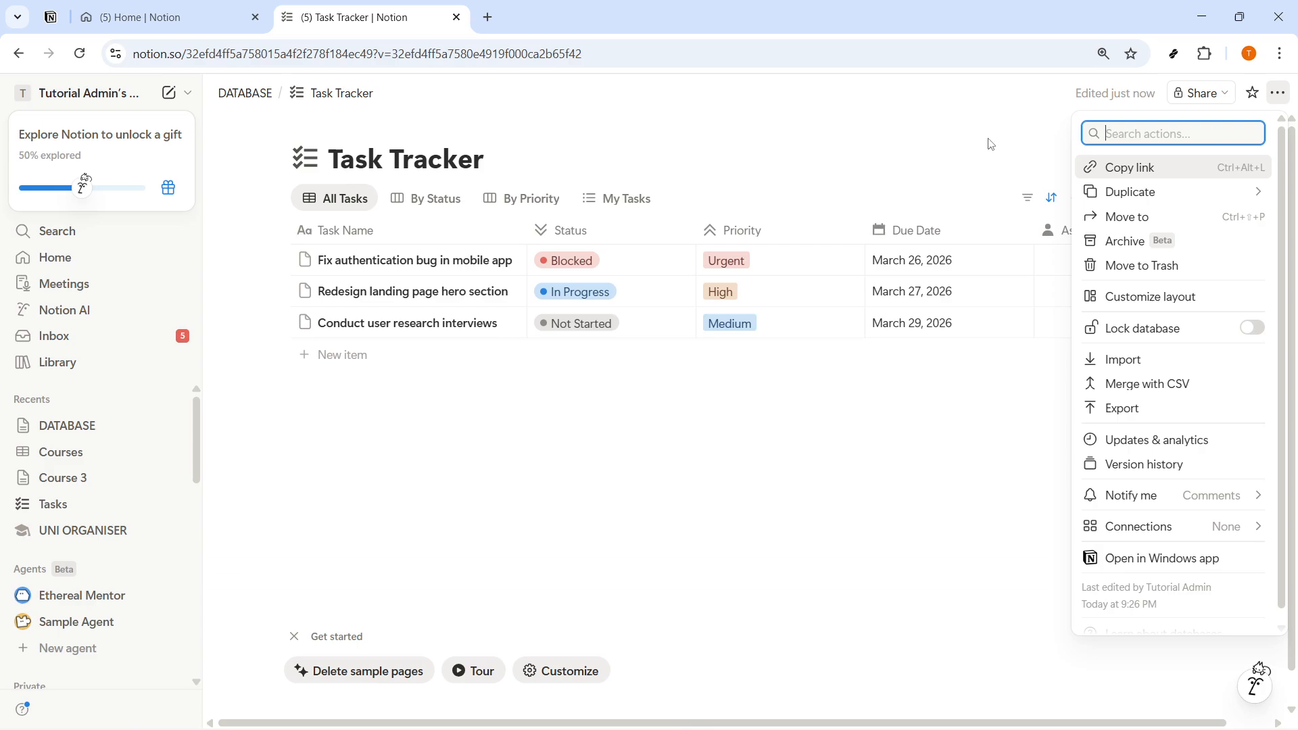
click(973, 147)
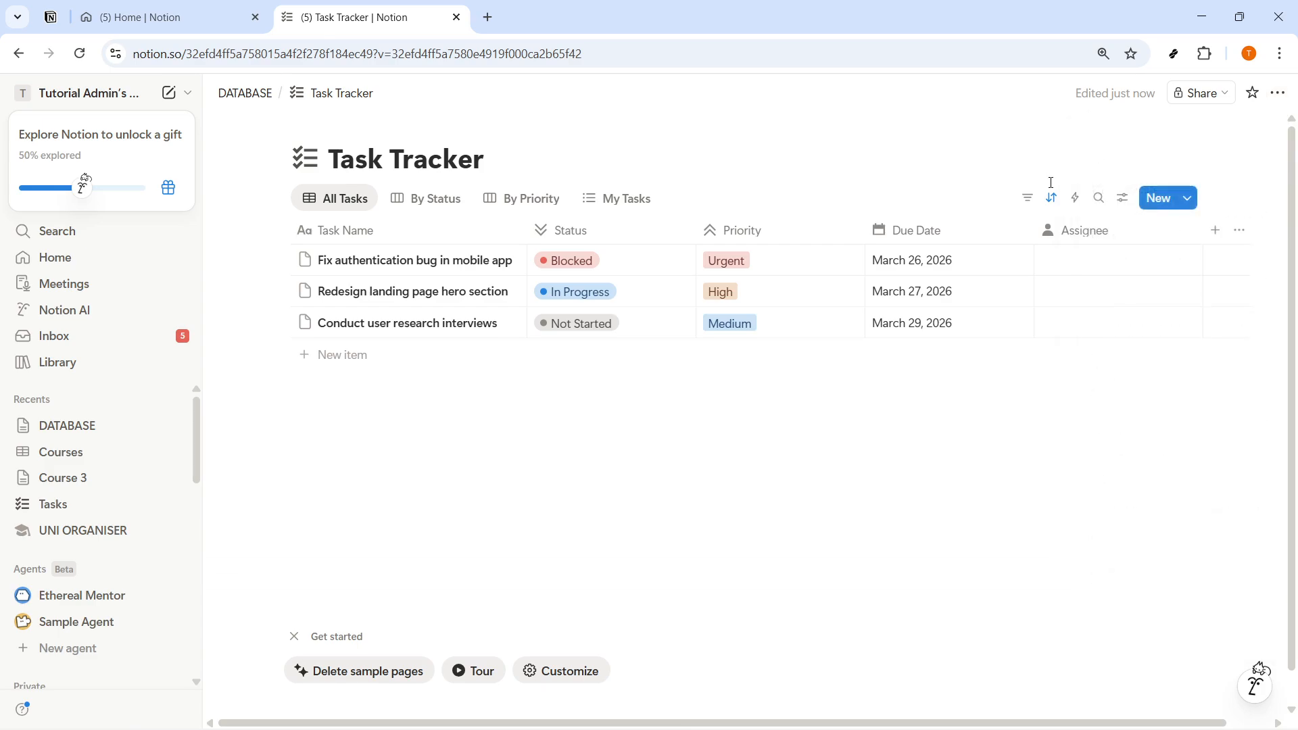
click(1218, 231)
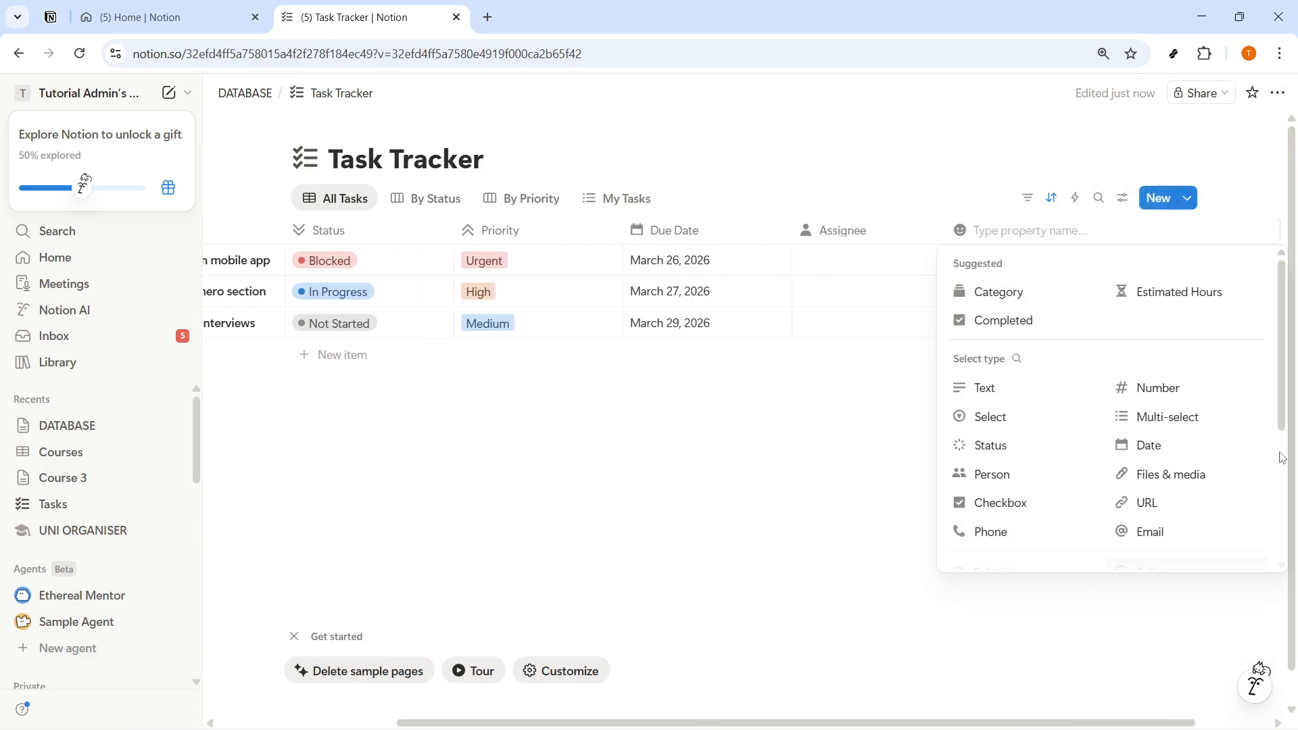
click(1204, 131)
- Examine the notification and connection options among the Task Tracker page's actions
click(1278, 93)
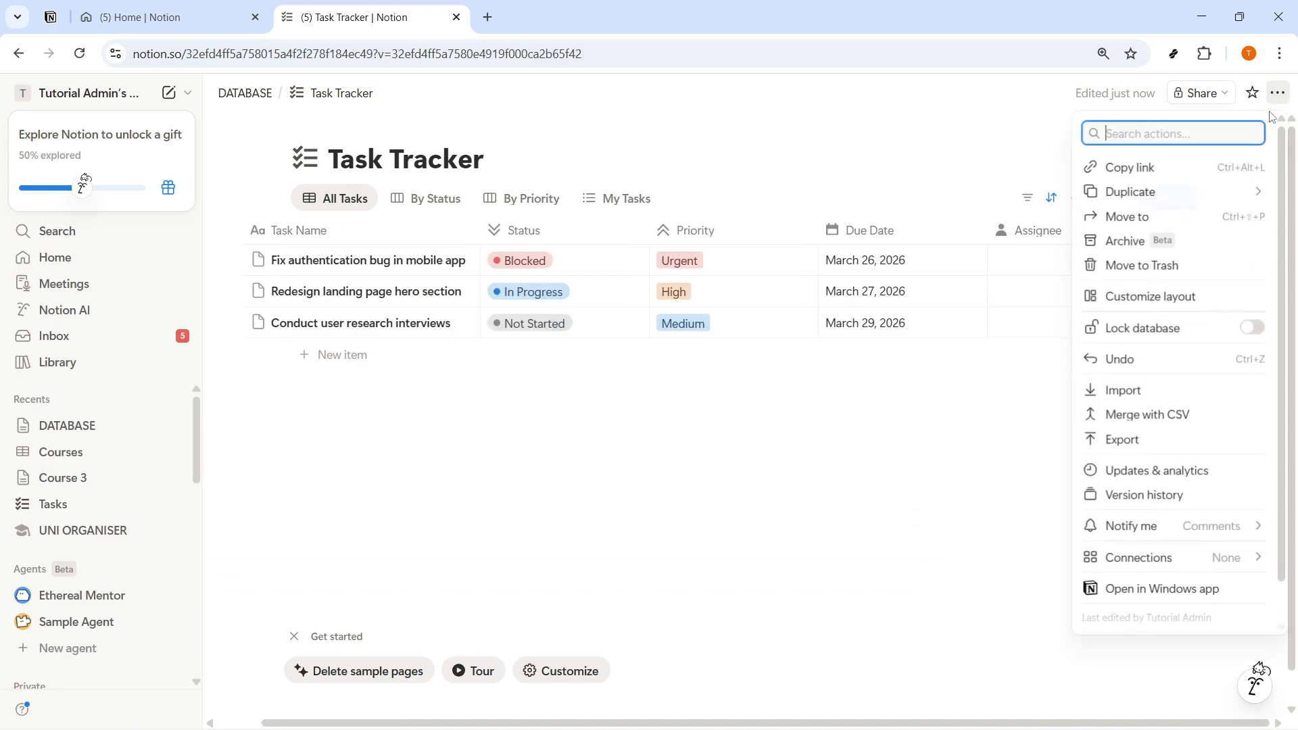
mouse_move(1179, 534)
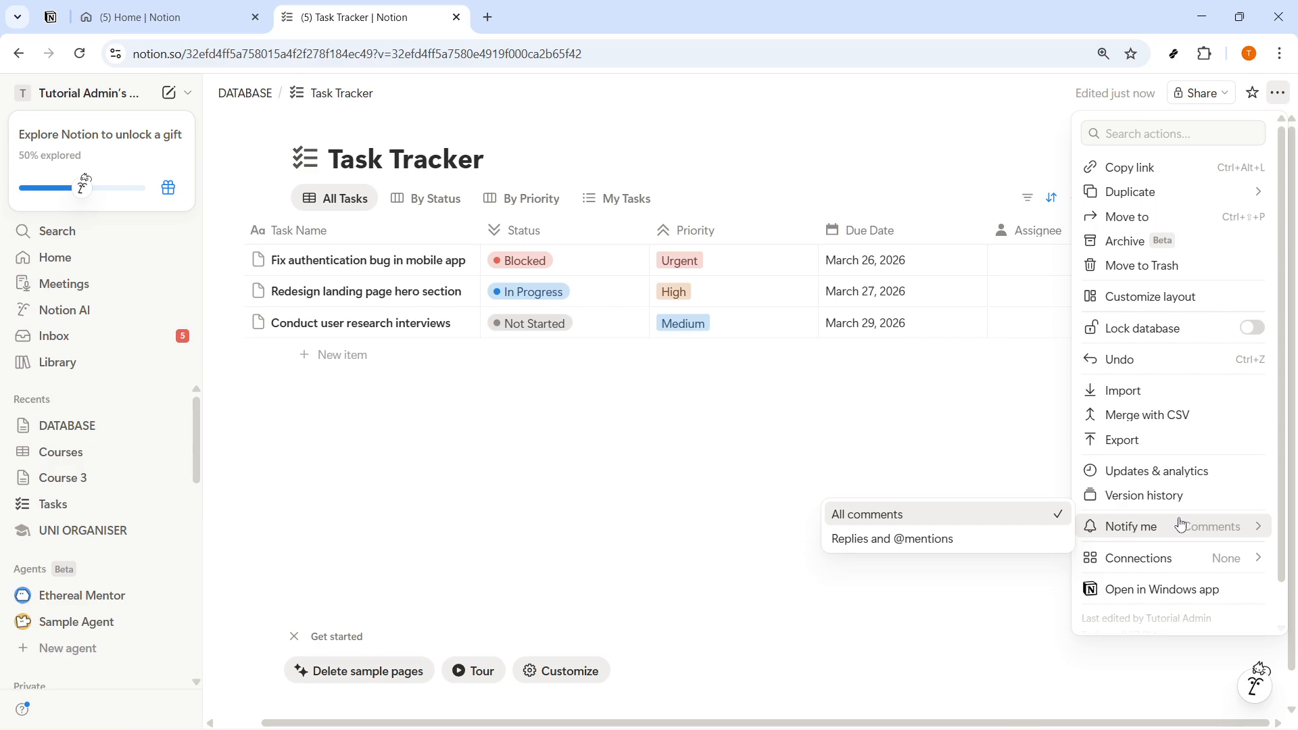
scroll(1181, 525, down, 2)
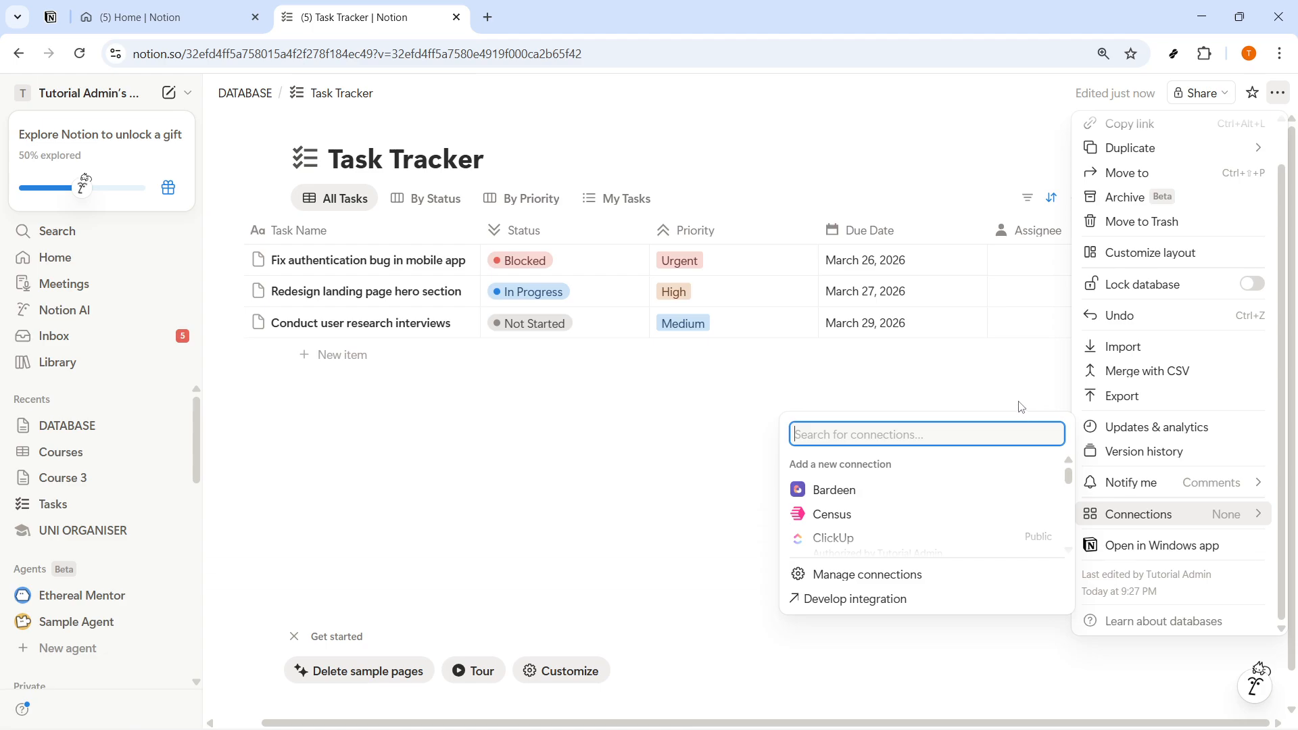
click(1009, 385)
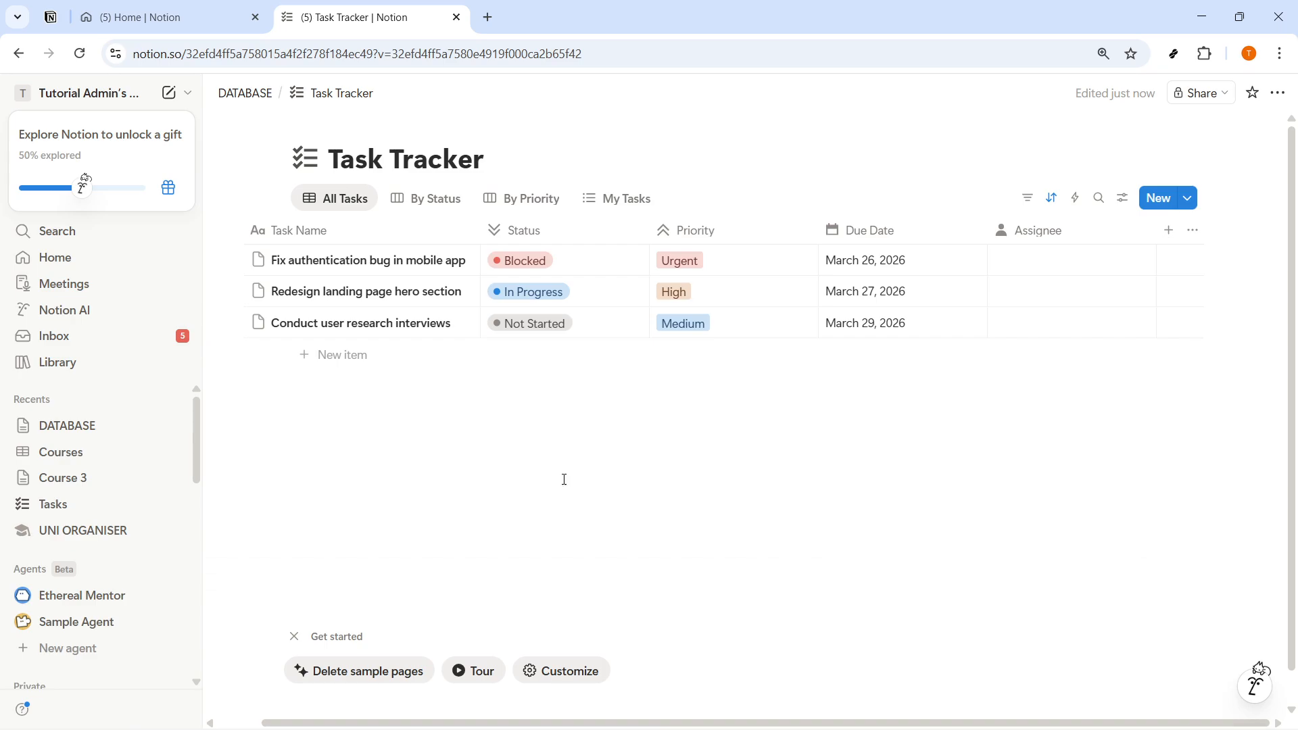
- Examine the customization settings of the All Tasks view, including its data source and its list of editable properties
click(553, 685)
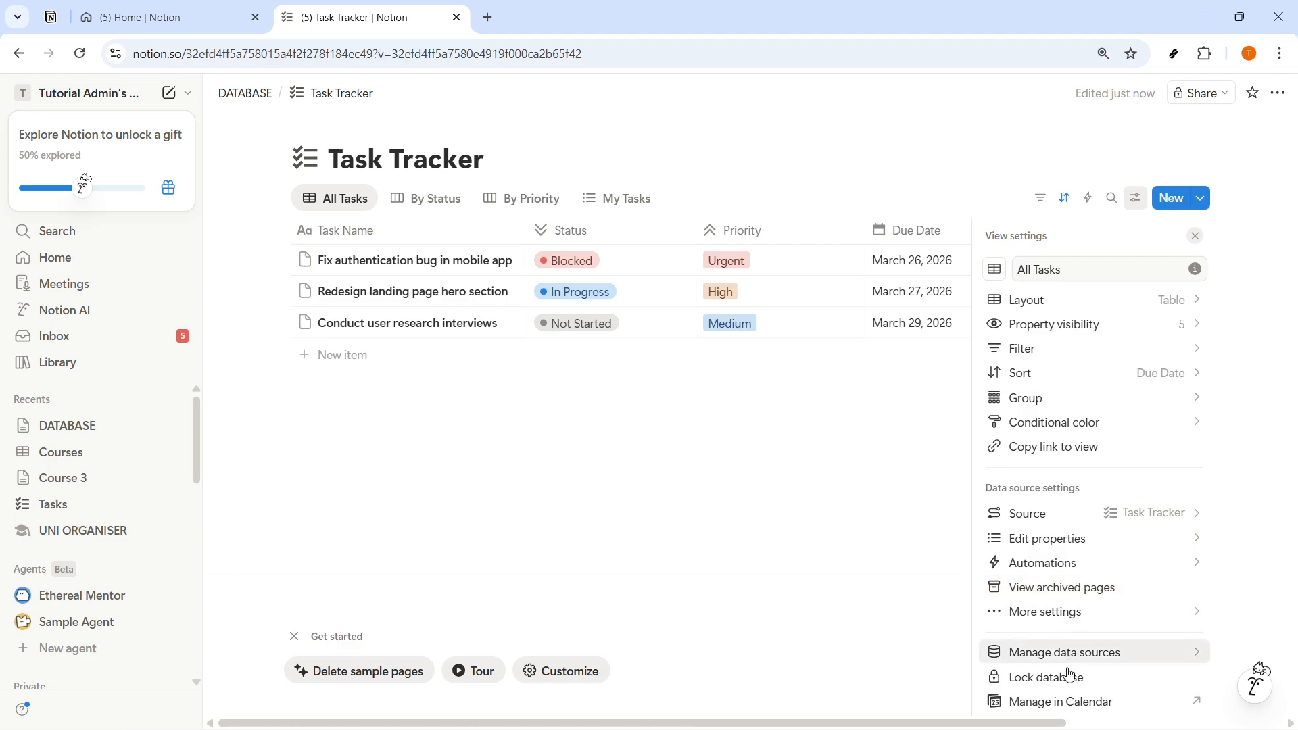
click(1069, 519)
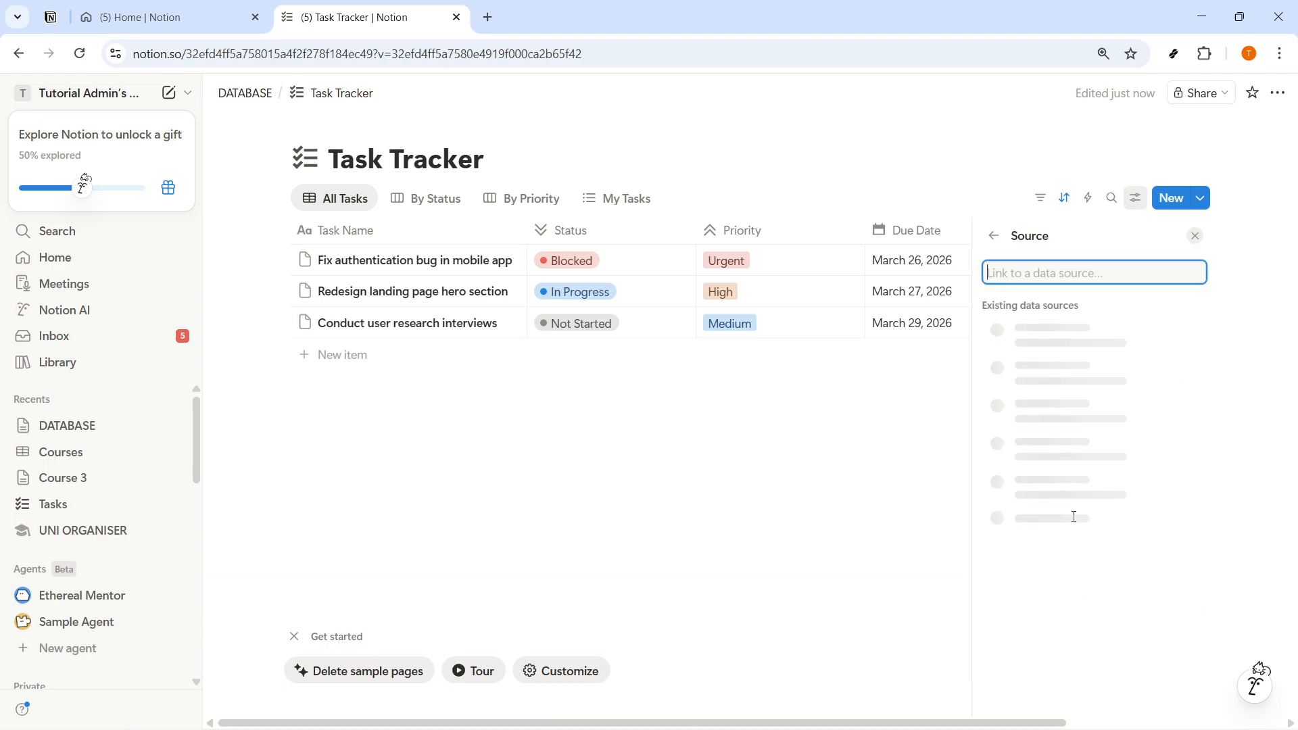
click(995, 237)
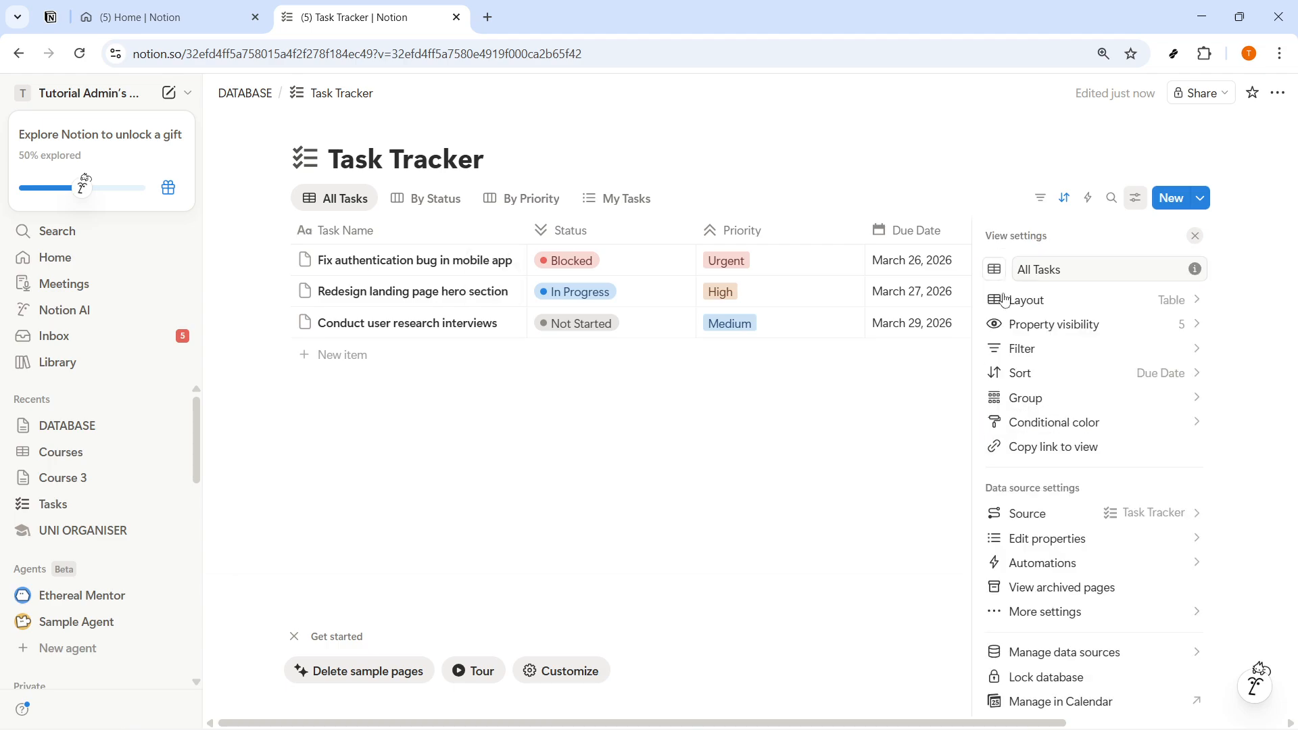
click(1080, 541)
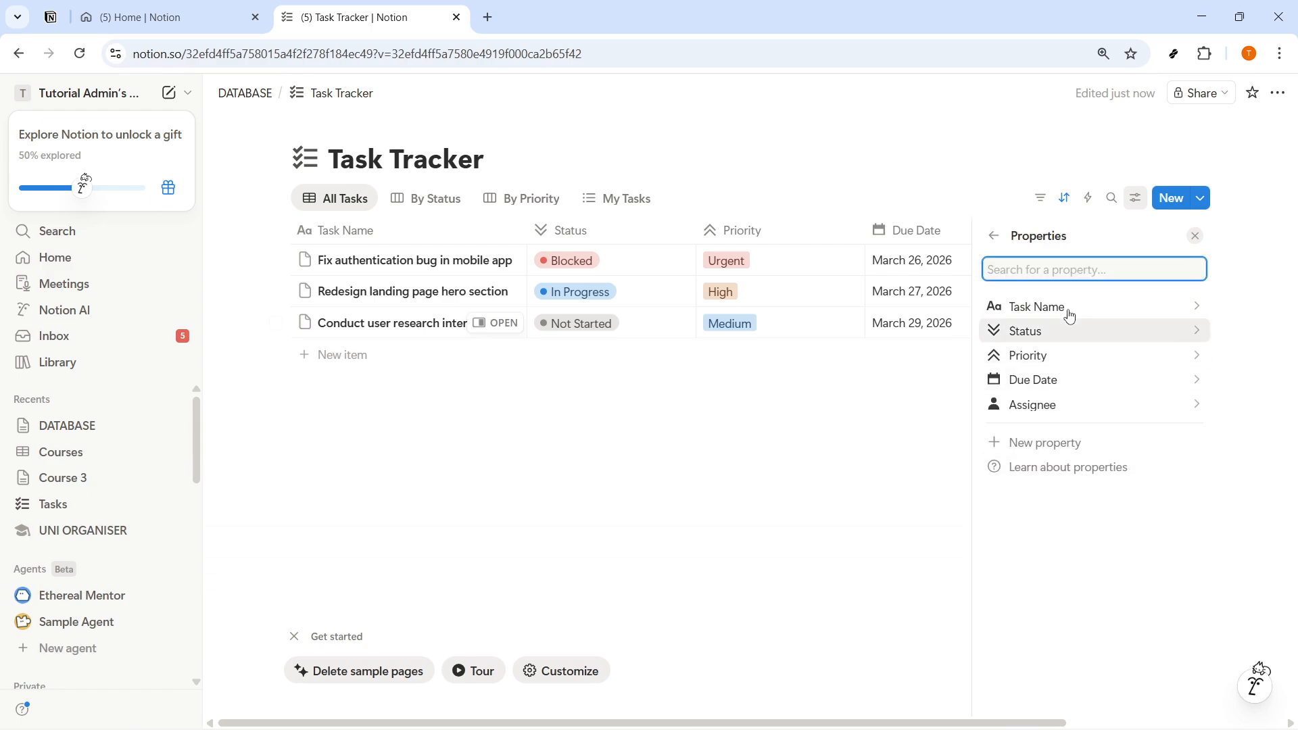